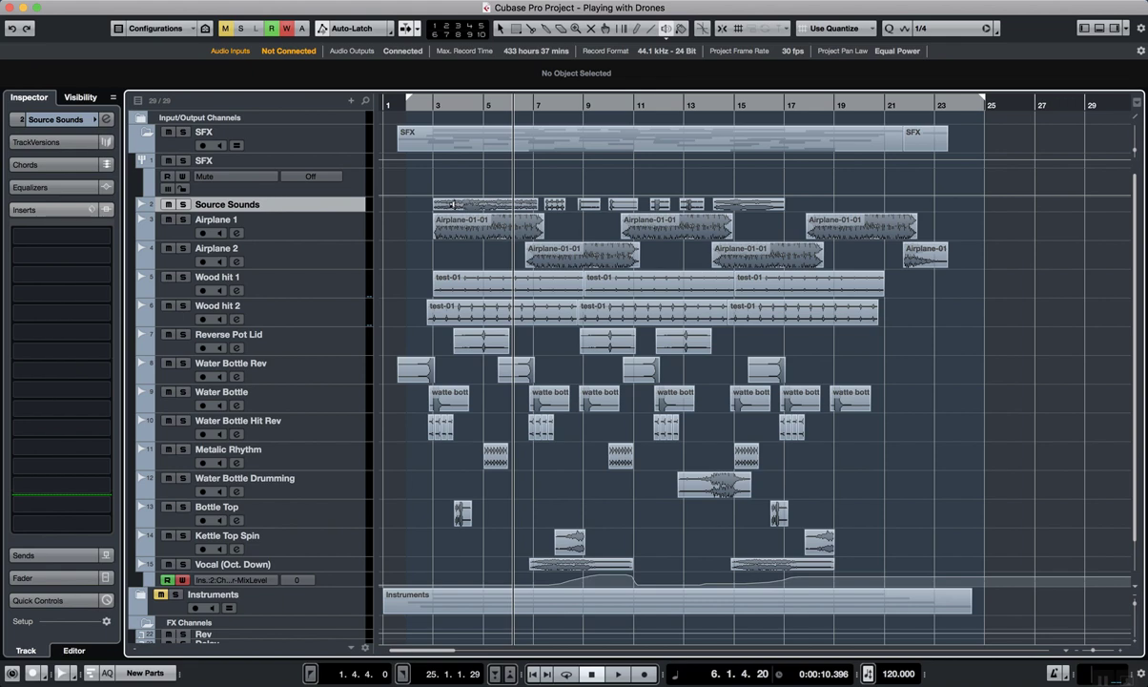
# Audition the first Source Sounds clip and the first Airplane 1 clip alternately to compare the raw and processed sound
pyautogui.click(452, 204)
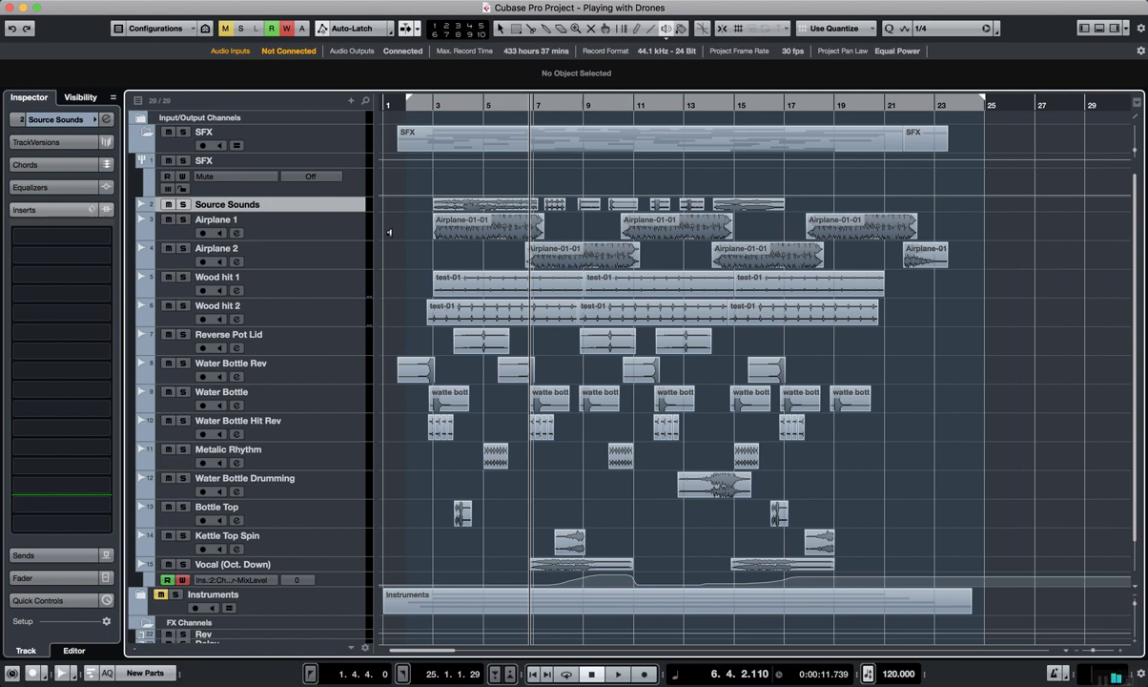
pyautogui.click(345, 237)
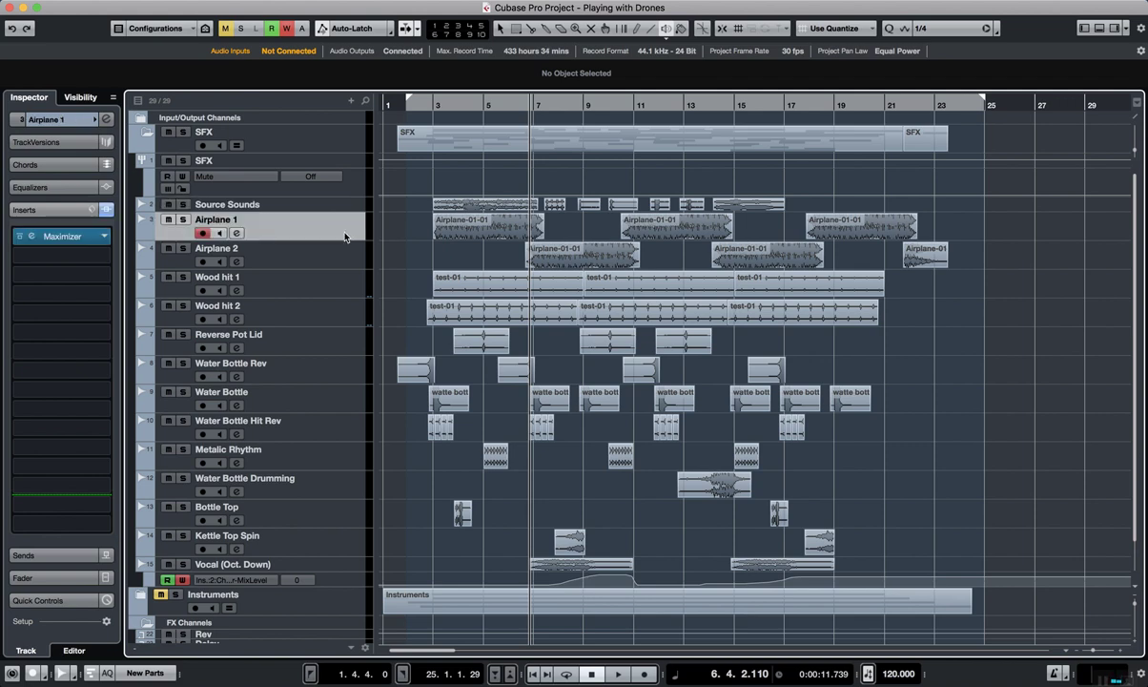
pyautogui.click(444, 231)
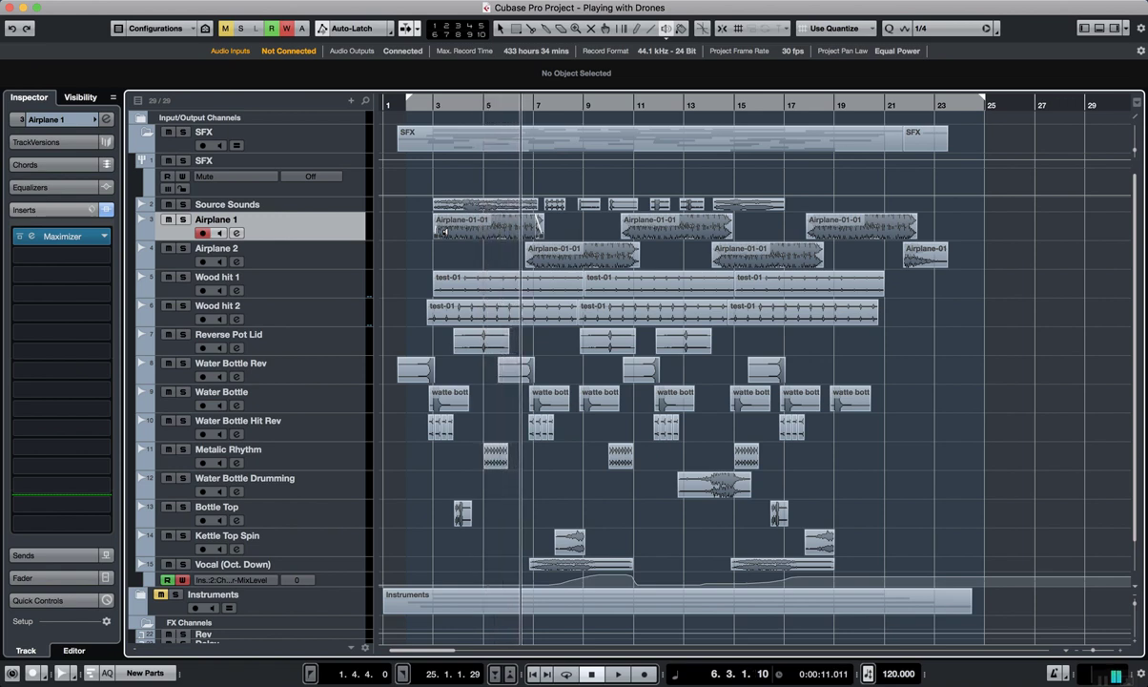
pyautogui.click(448, 204)
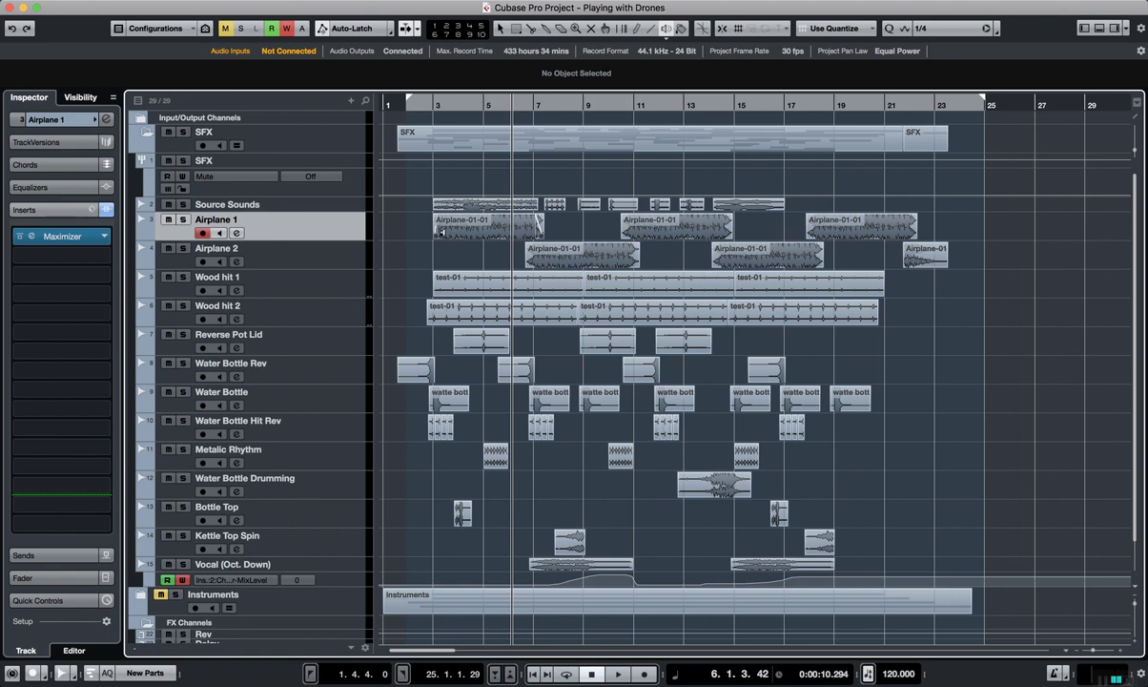
pyautogui.click(440, 232)
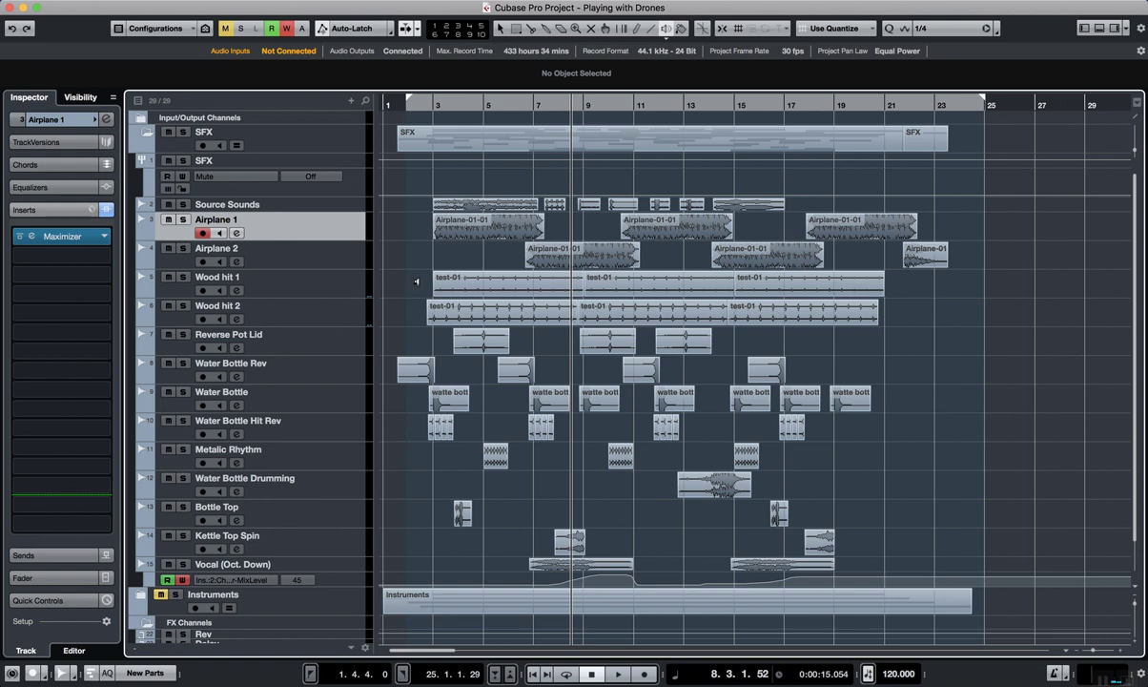
# Solo the Wood hit 1 and Wood hit 2 tracks and play them together from bar 3
pyautogui.click(442, 313)
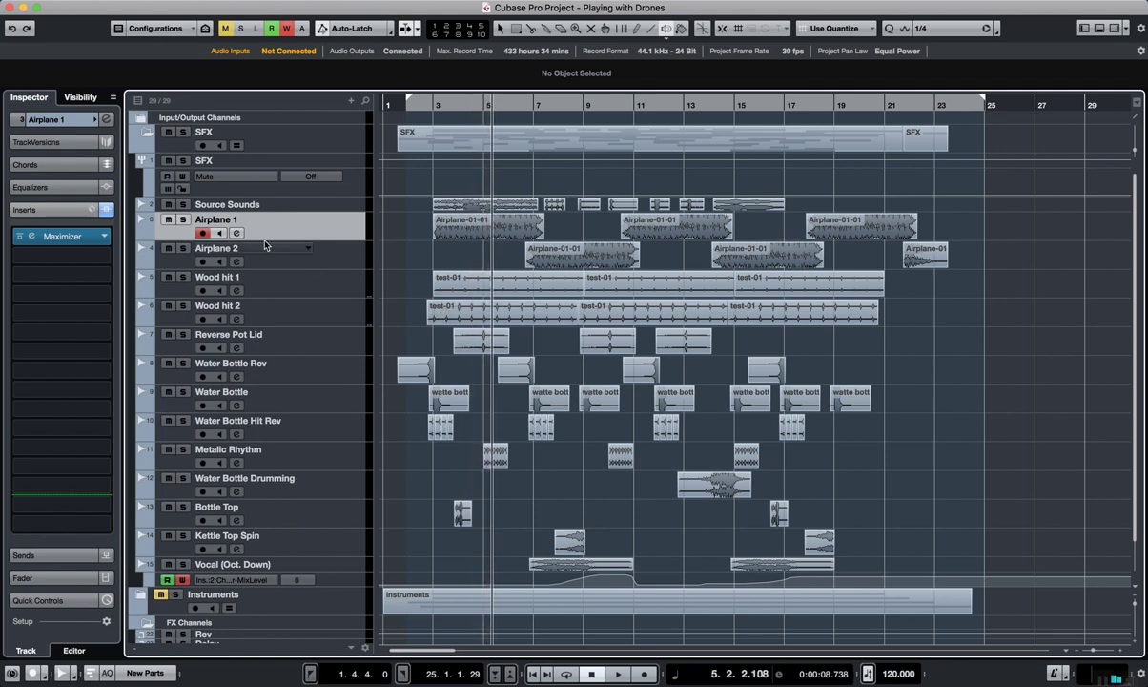
pyautogui.click(182, 276)
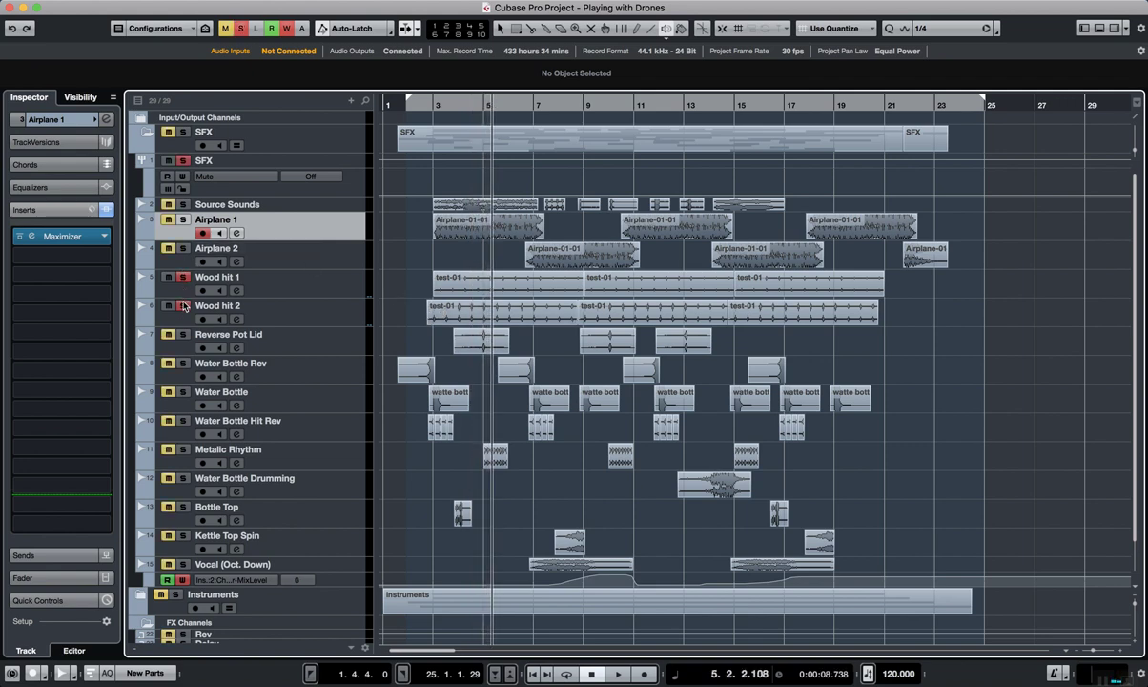
pyautogui.click(433, 106)
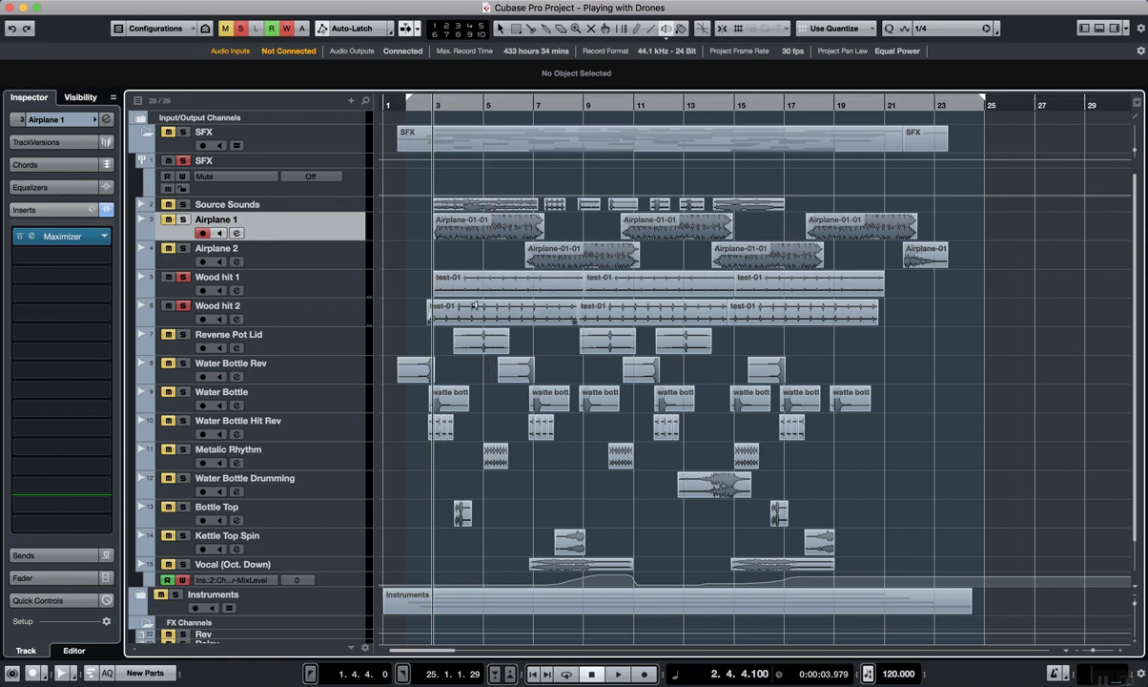
pyautogui.press('space')
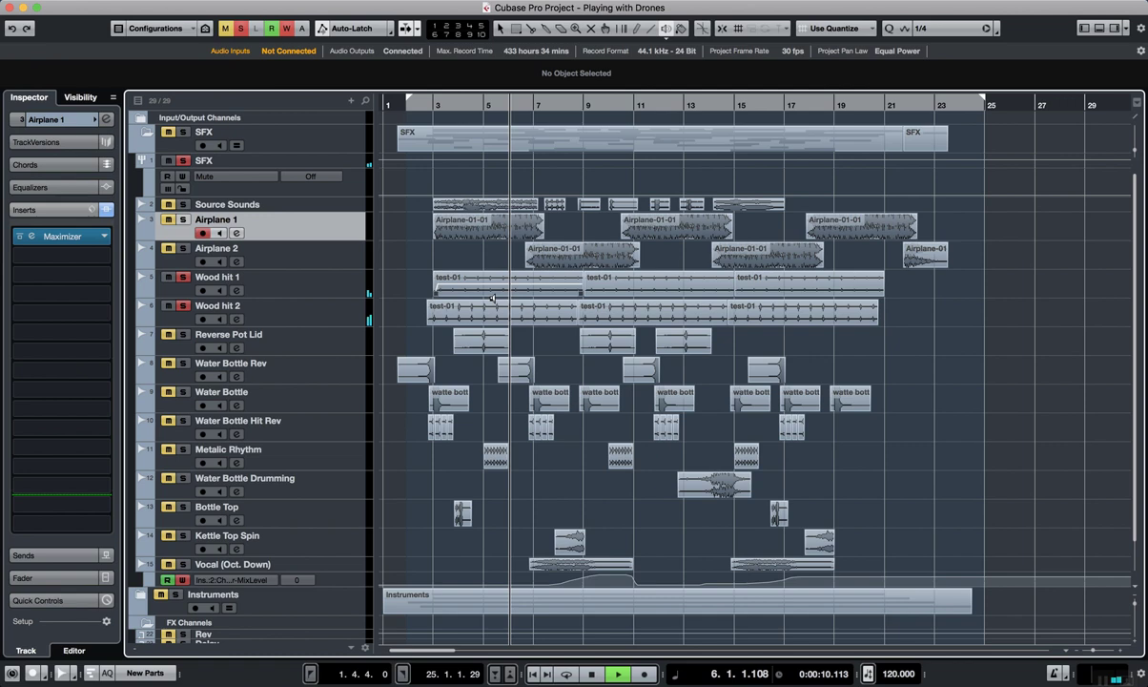
pyautogui.press('space')
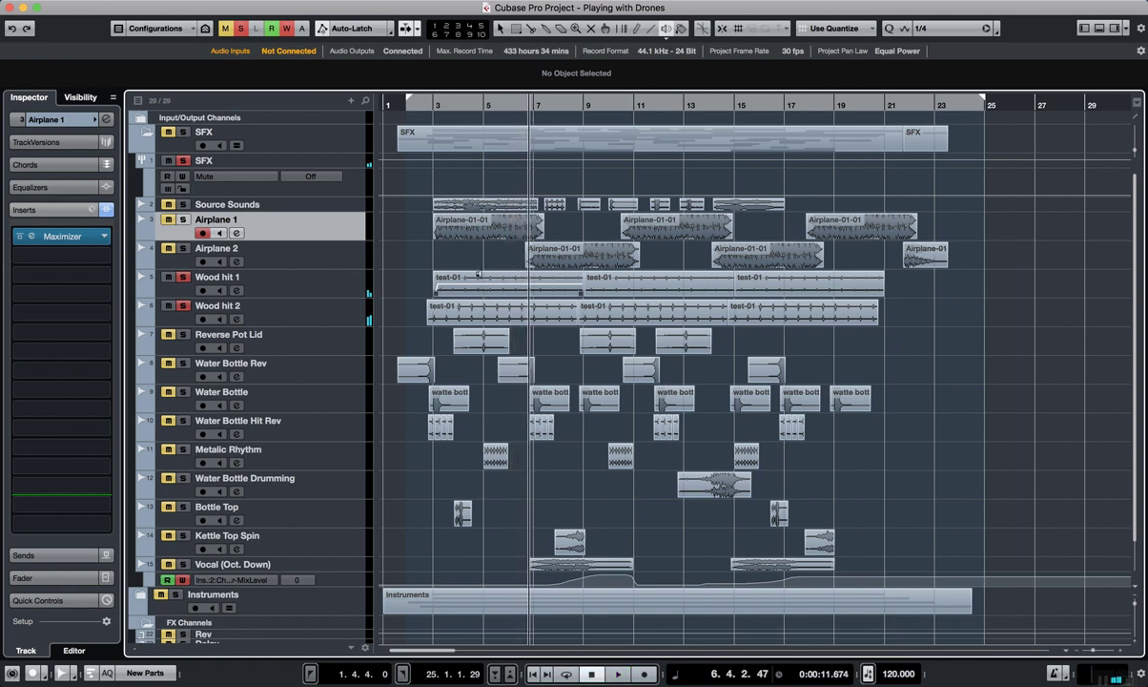
# Add Airplane 1 and Airplane 2 to the soloed wood hit tracks and play the mix from bar 3
pyautogui.click(169, 220)
pyautogui.click(184, 220)
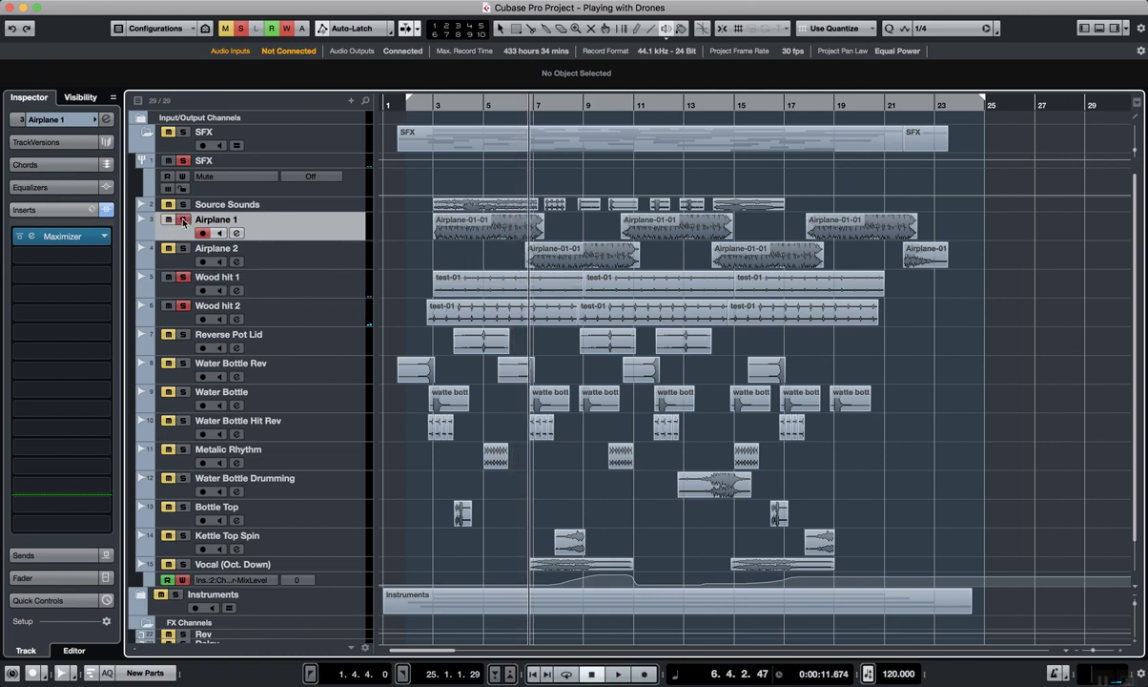
pyautogui.click(431, 104)
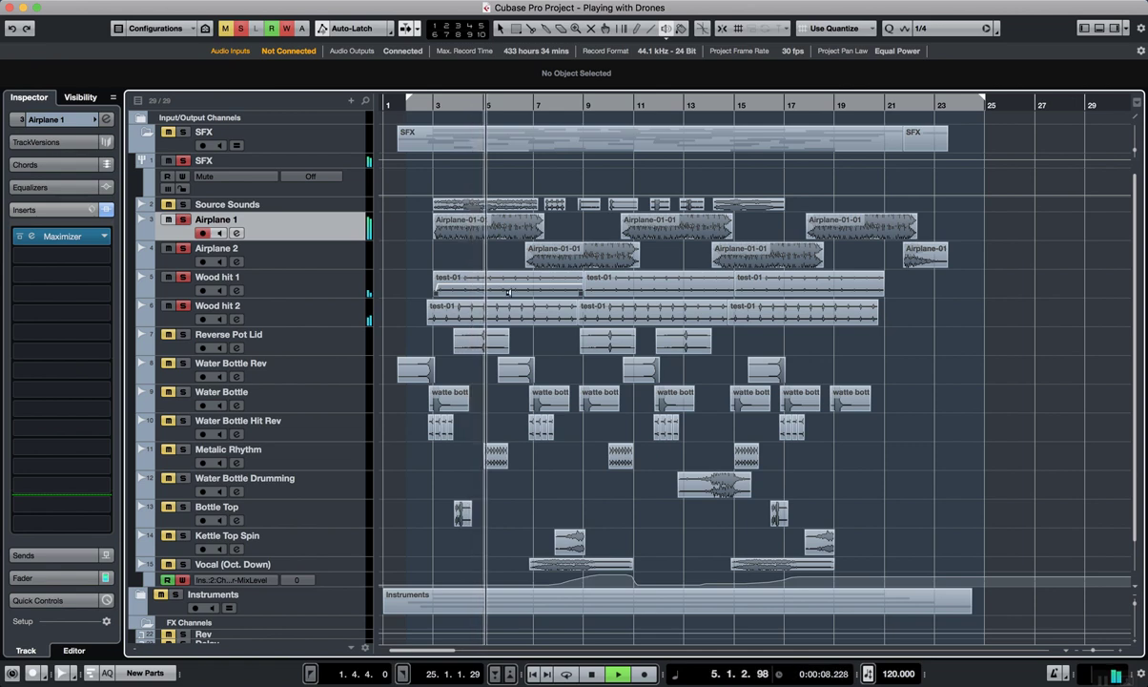
pyautogui.press('space')
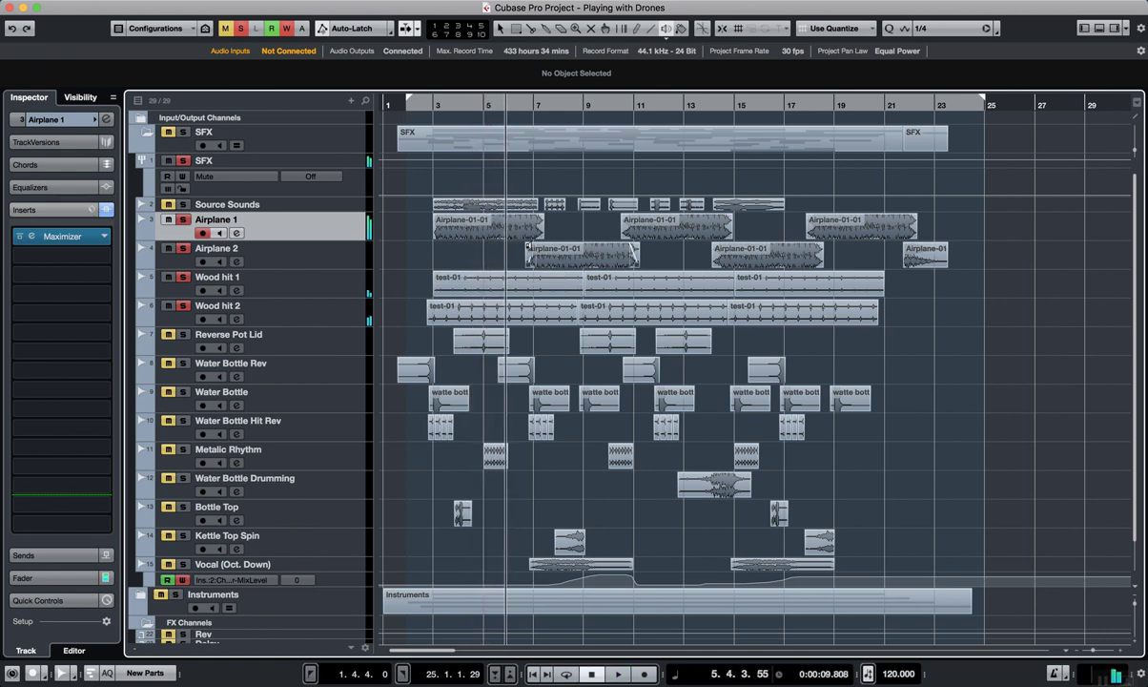
# Audition the Source Sounds clip near bar 9 and compare it with the first Reverse Pot Lid clip
pyautogui.click(579, 204)
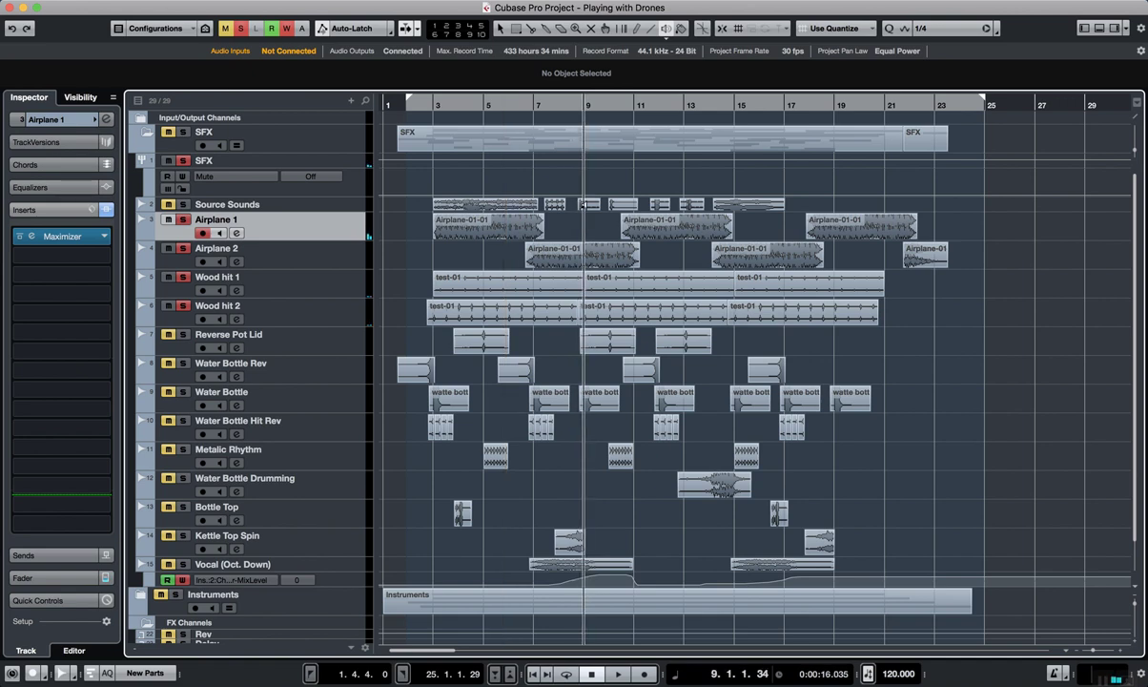
pyautogui.click(577, 204)
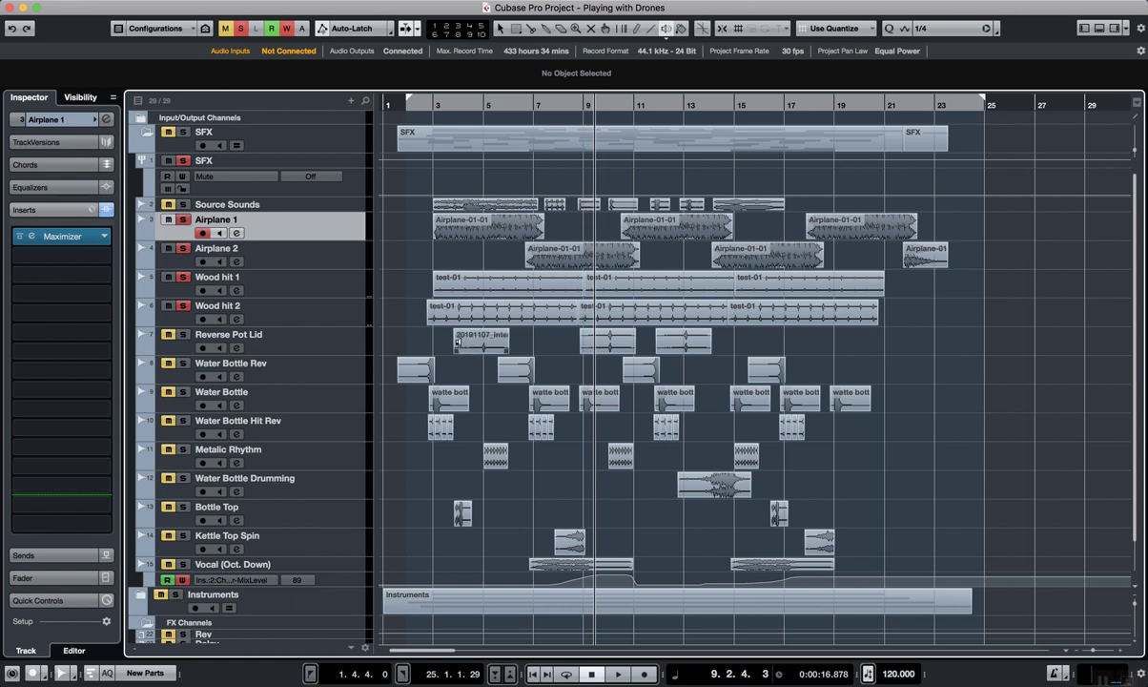
pyautogui.click(457, 343)
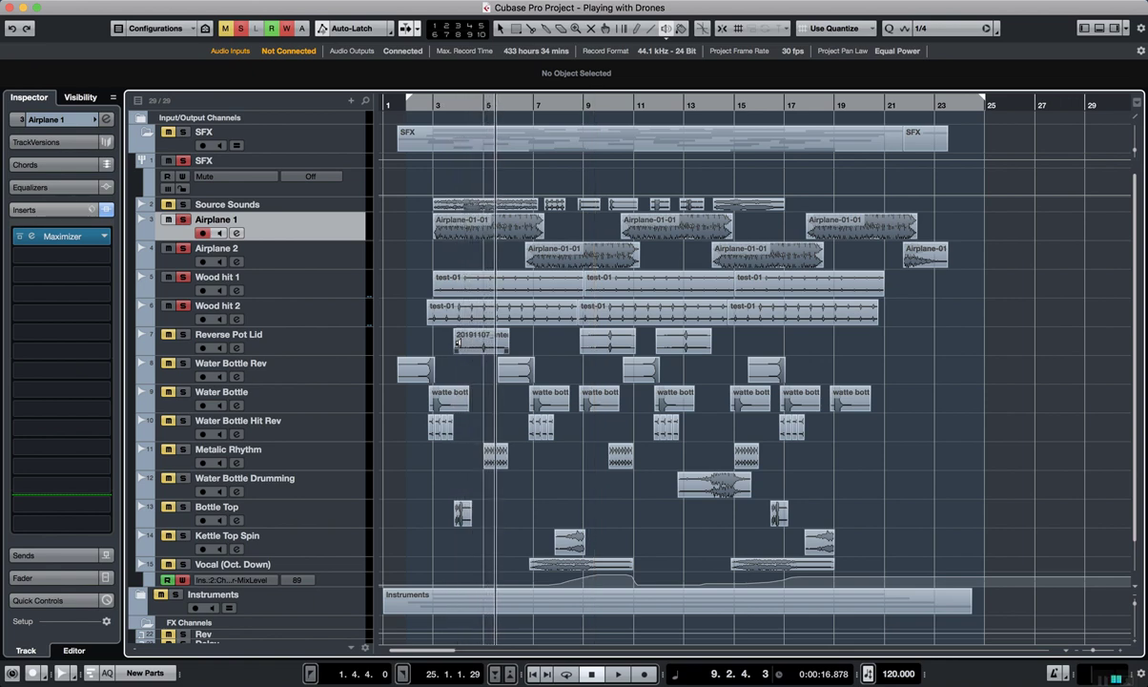
pyautogui.click(458, 342)
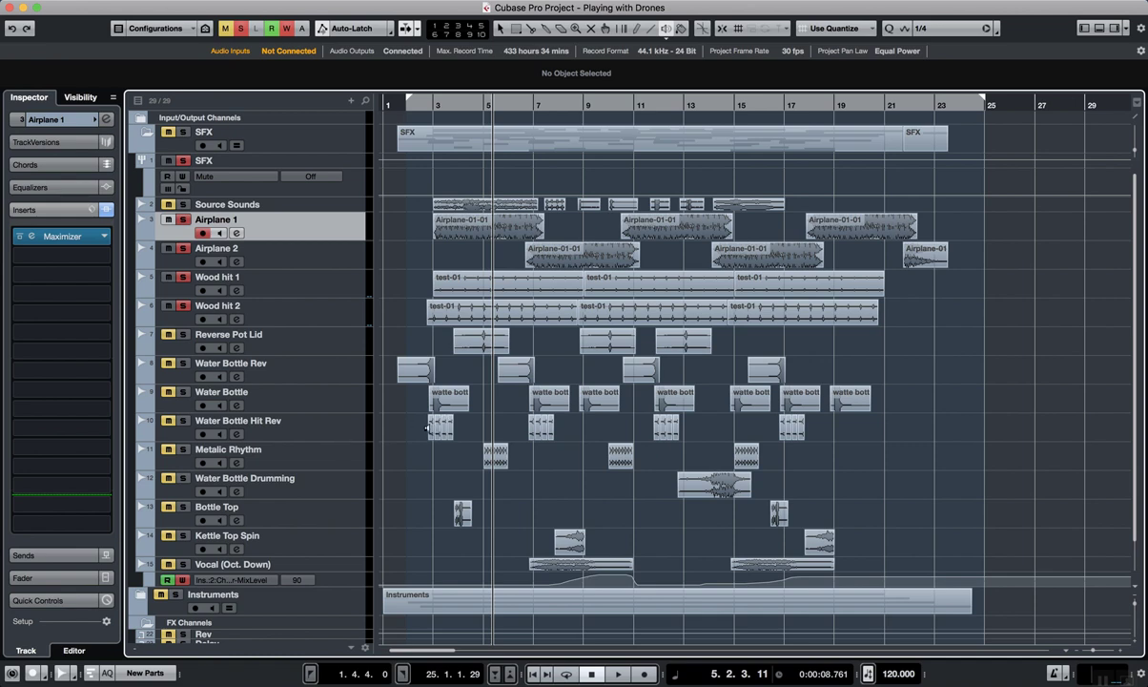
# Audition the first Water Bottle Hit Rev clip and the first Metalic Rhythm clip
pyautogui.press('space')
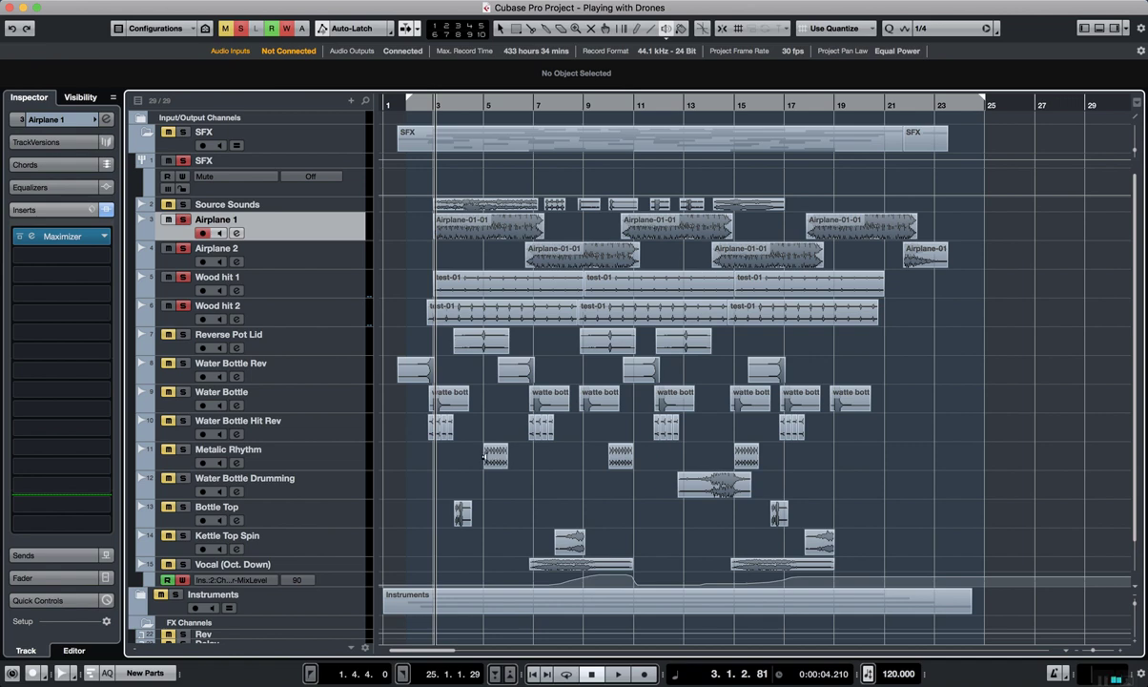
pyautogui.press('space')
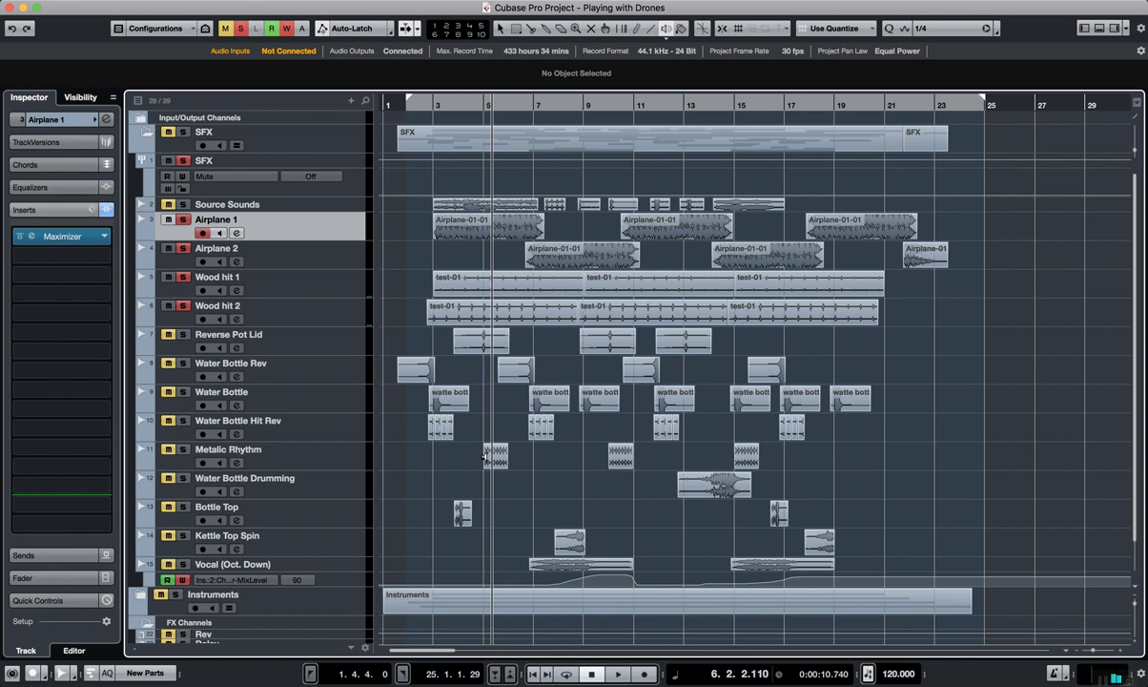
pyautogui.press('space')
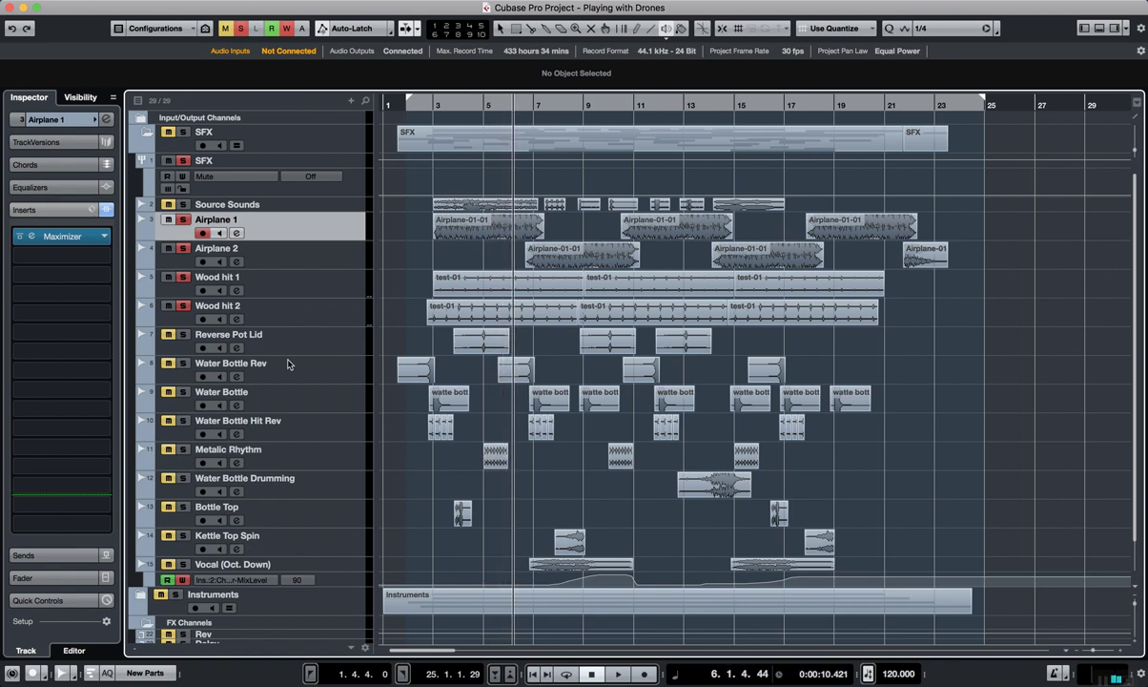
# Add Reverse Pot Lid and Metalic Rhythm to the soloed tracks and play the mix from bar 3
pyautogui.click(168, 334)
pyautogui.click(431, 105)
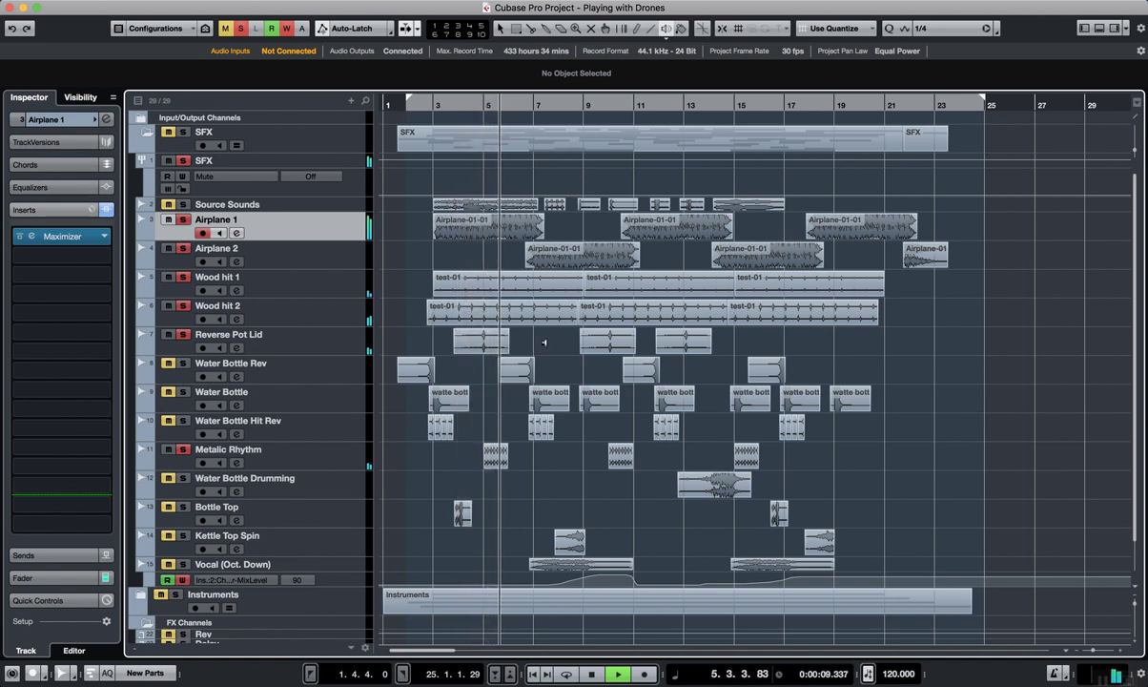
pyautogui.press('space')
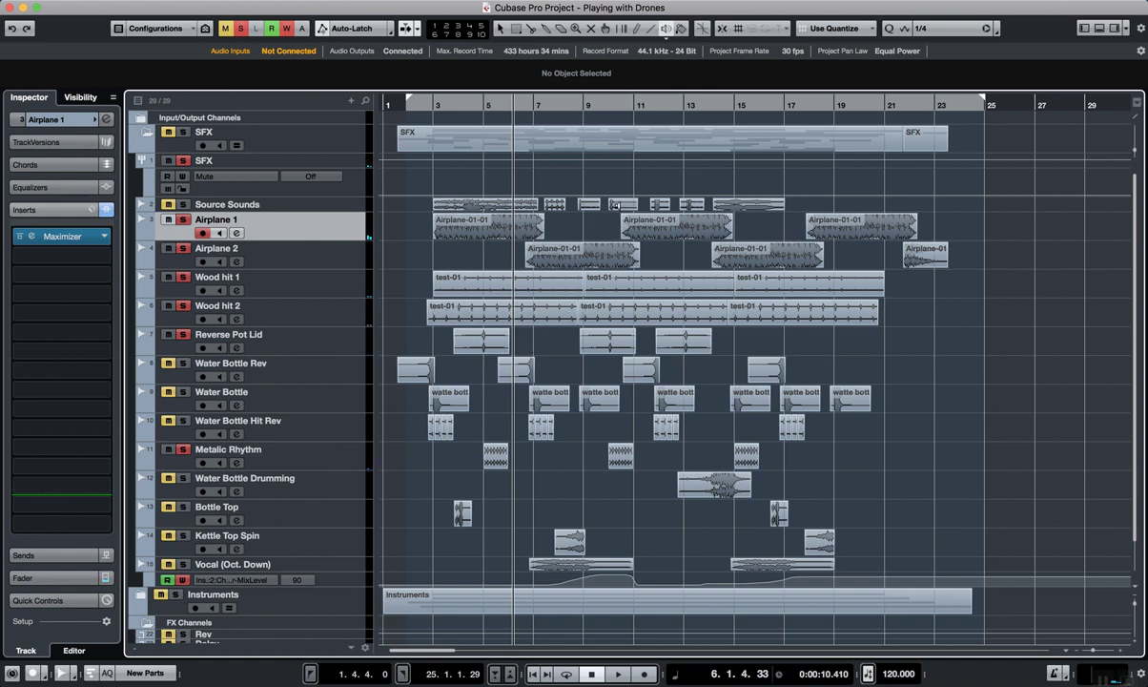
# Audition the Source Sounds clip near bar 10 several times from its beginning
pyautogui.click(615, 204)
pyautogui.press('space')
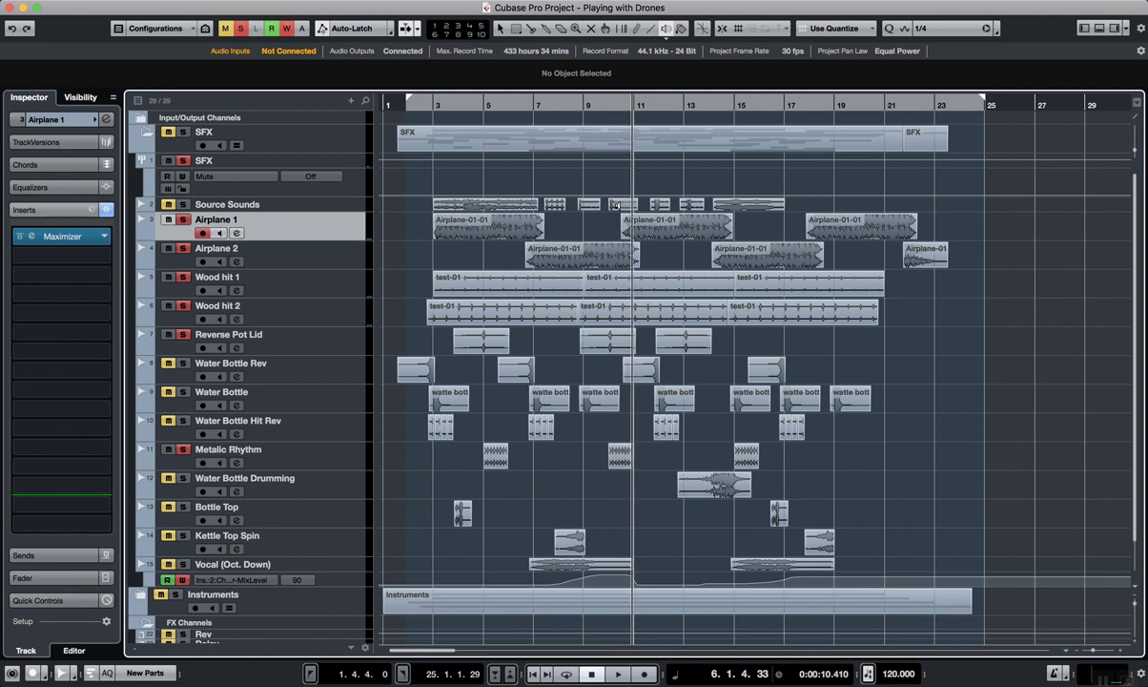
pyautogui.click(610, 204)
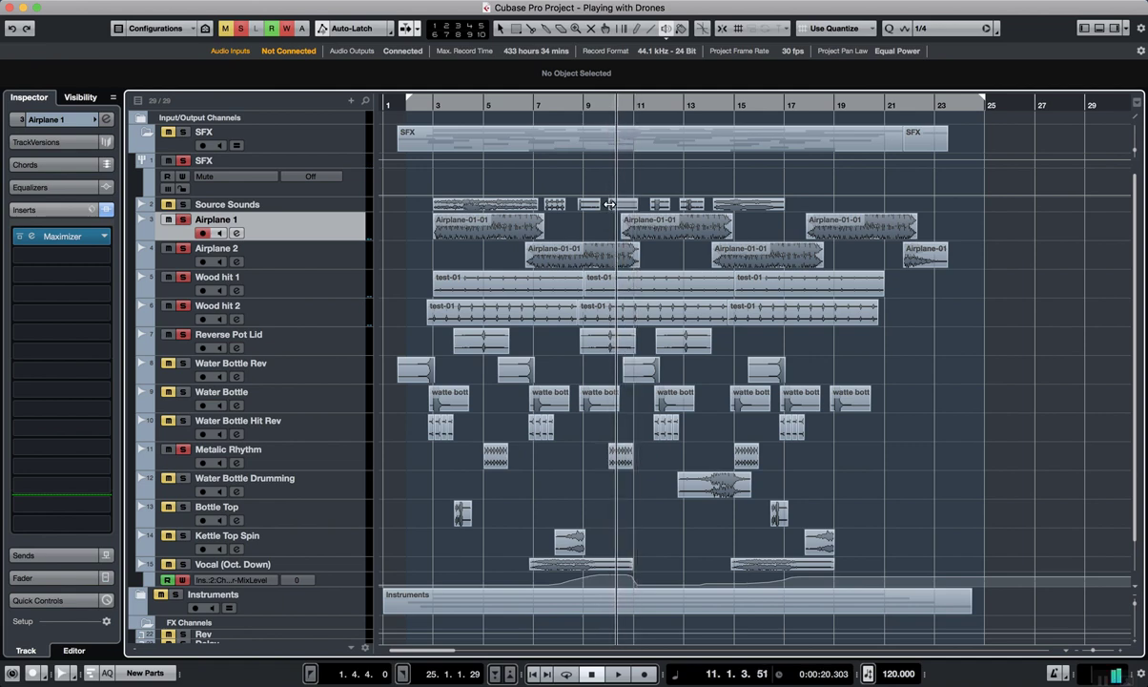
pyautogui.click(610, 204)
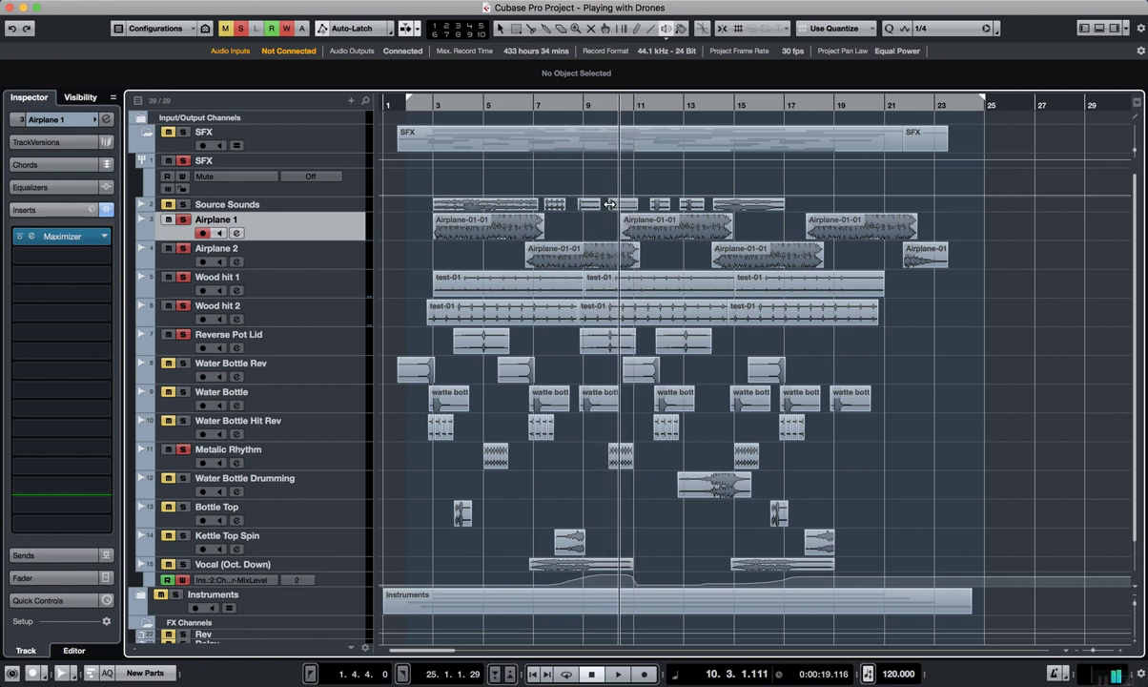
pyautogui.click(609, 204)
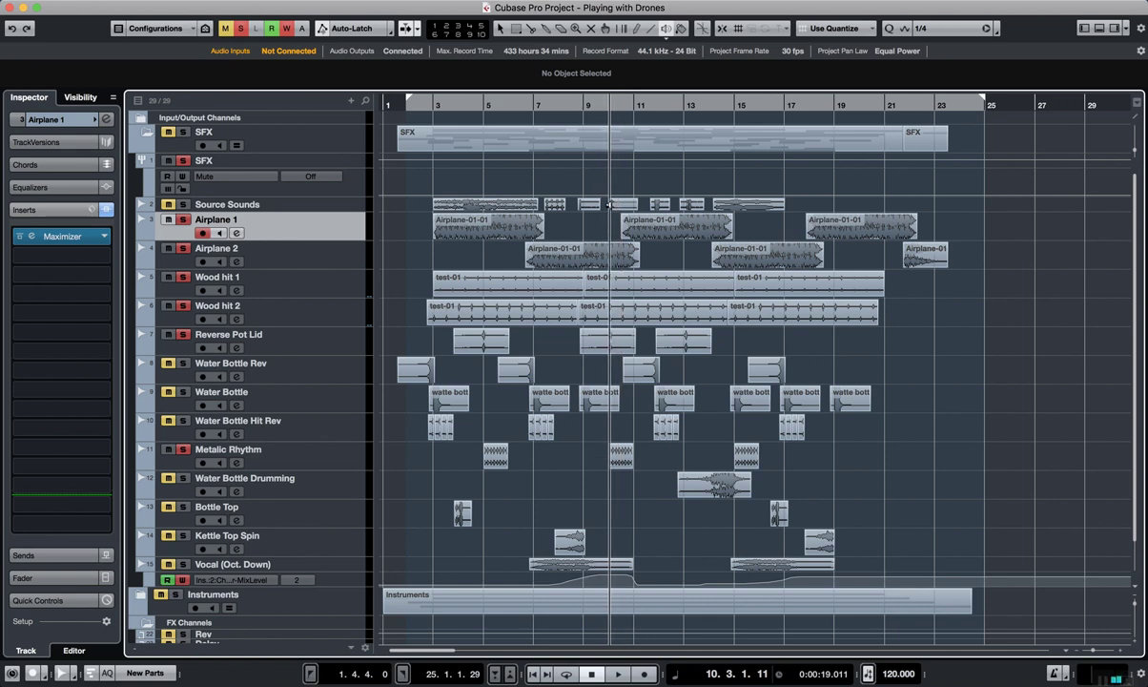
pyautogui.click(609, 204)
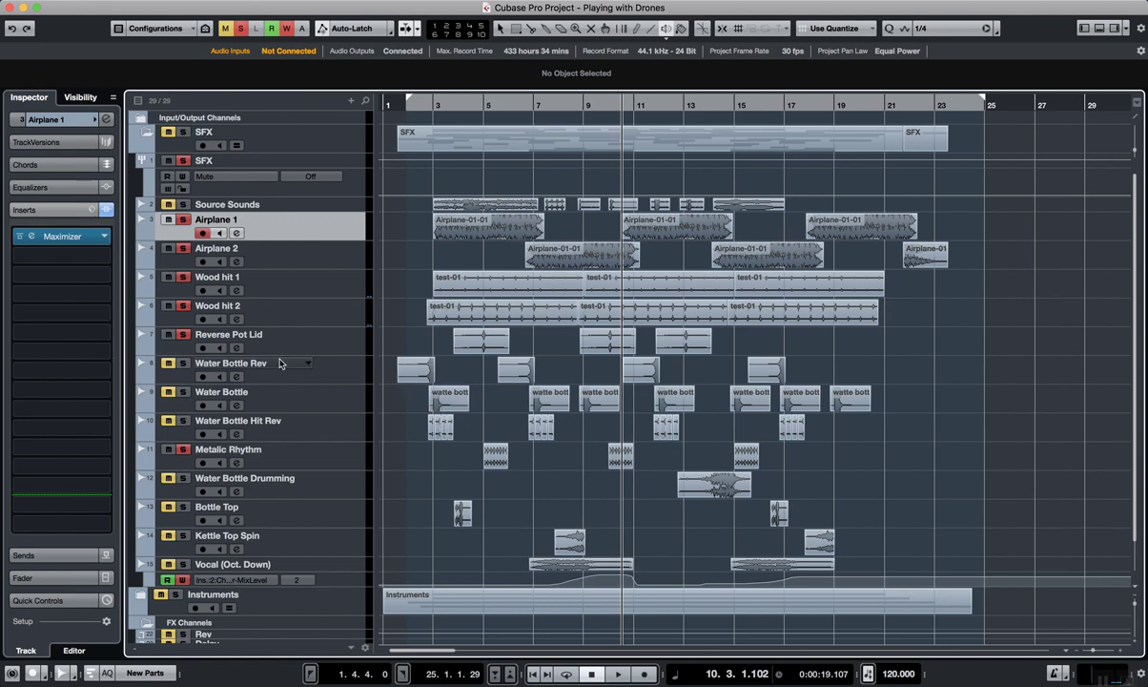
# Isolate Water Bottle Rev and Water Bottle by soloing both and clearing the solo on the SFX group, Reverse Pot Lid and Metalic Rhythm
pyautogui.click(168, 394)
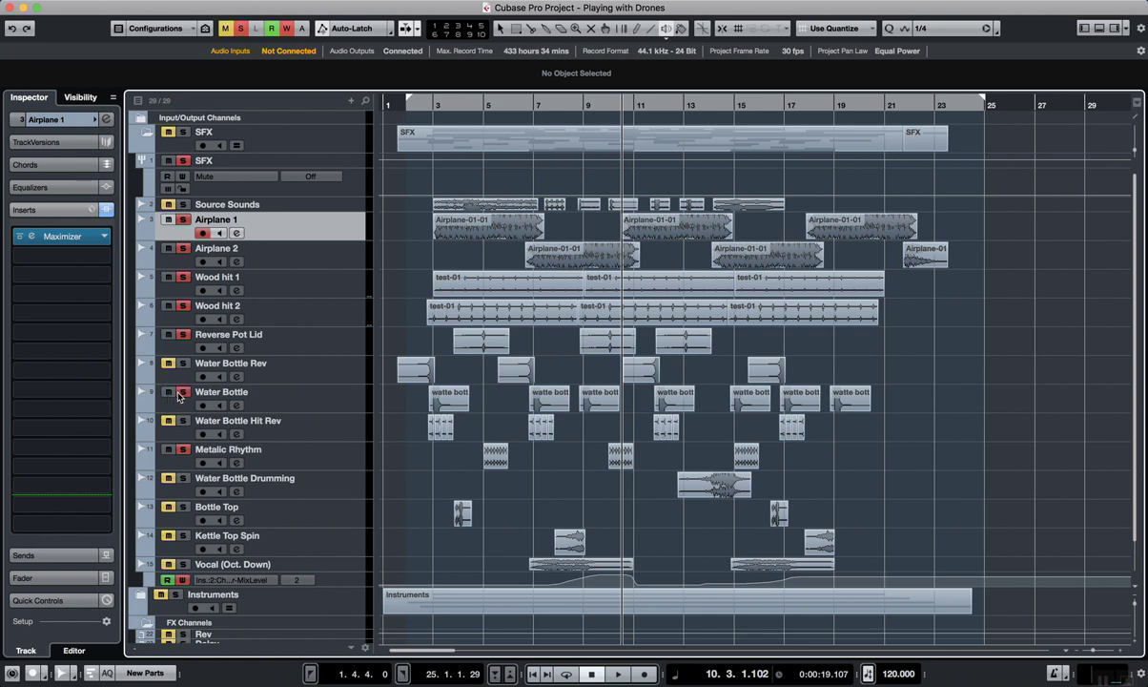
pyautogui.click(429, 401)
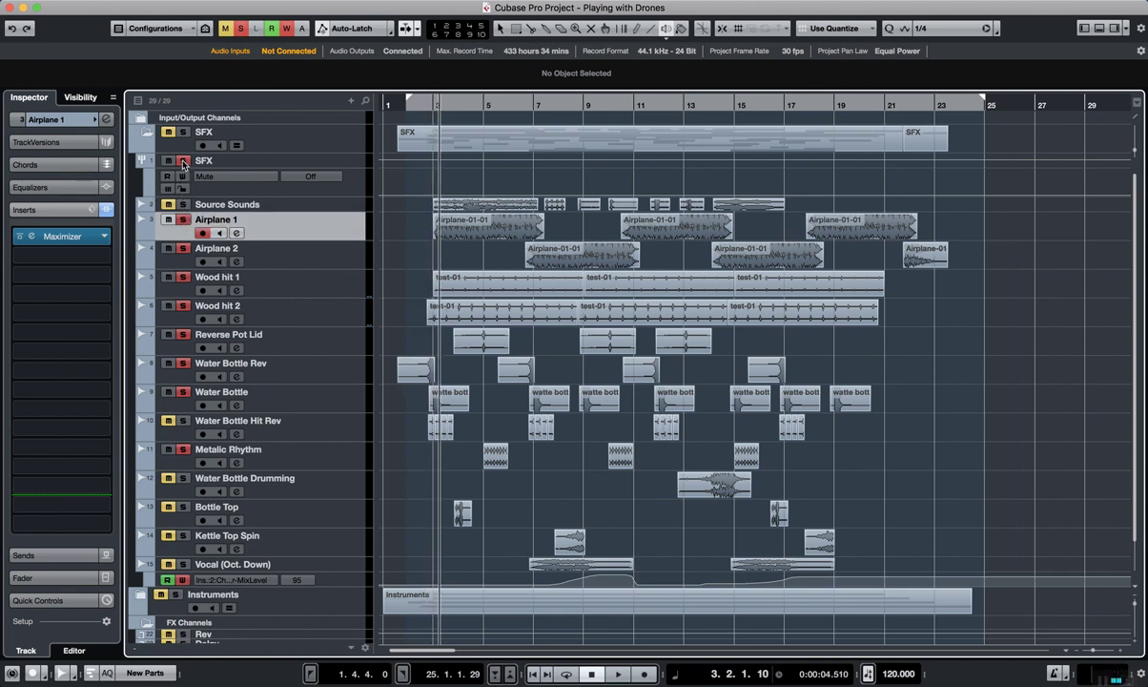
pyautogui.click(184, 161)
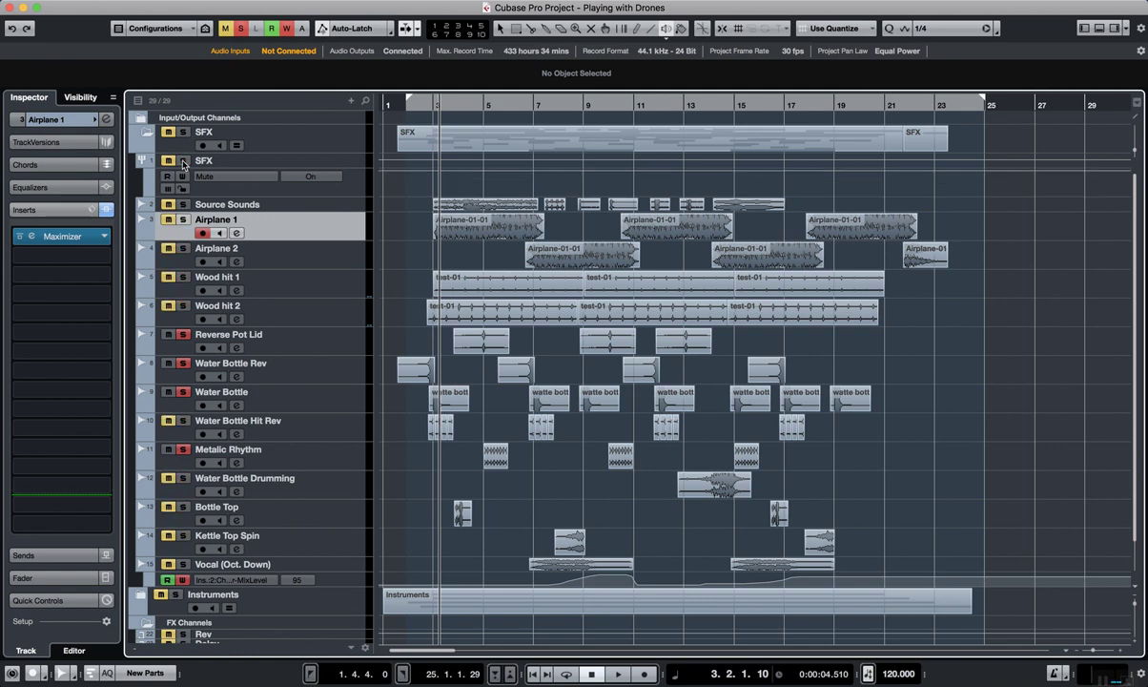
pyautogui.click(185, 336)
# Play the soloed Water Bottle Rev and Water Bottle tracks repeatedly from around bar 2 through the first bottle hit
pyautogui.click(417, 105)
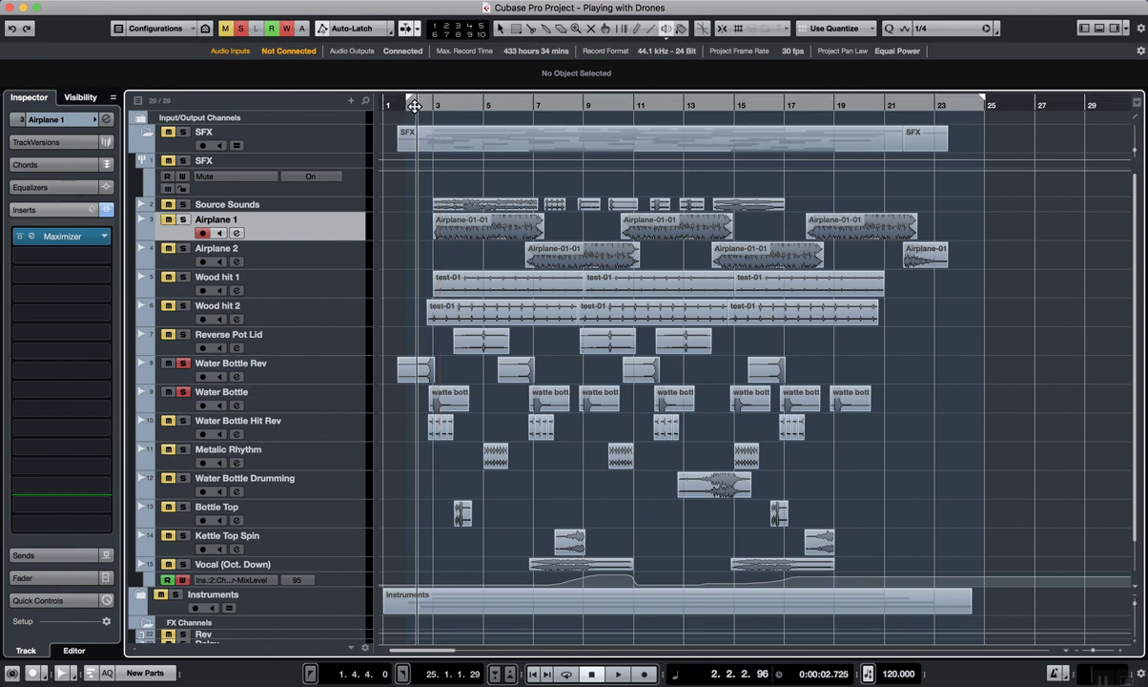
pyautogui.click(415, 105)
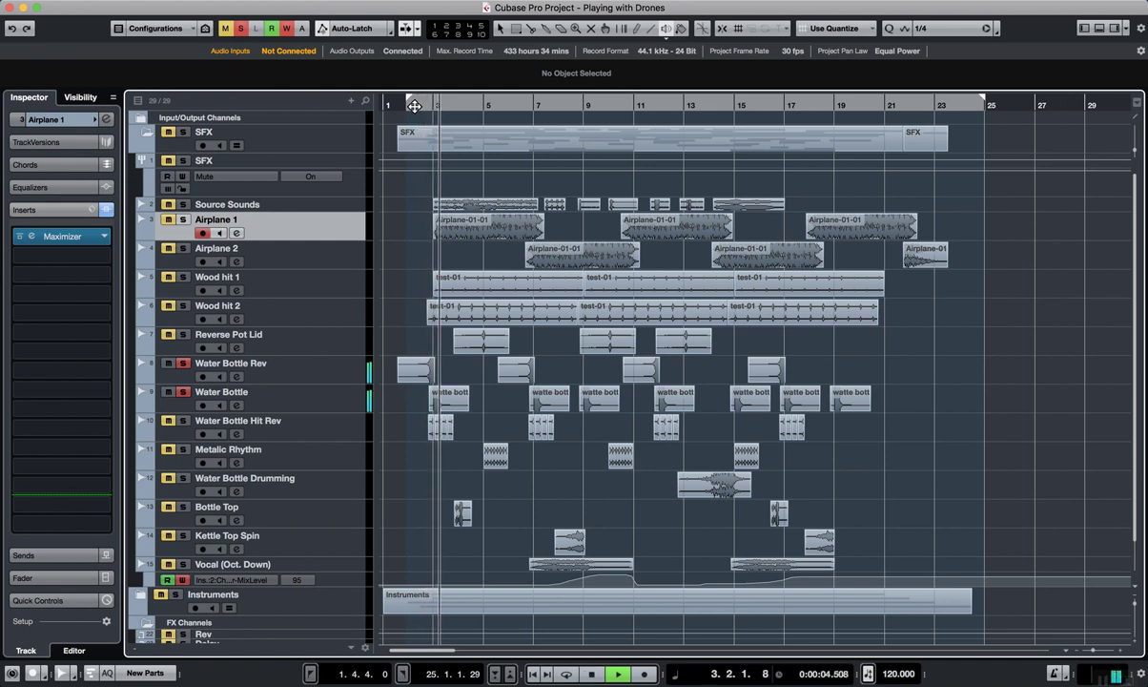
pyautogui.press('space')
pyautogui.click(411, 106)
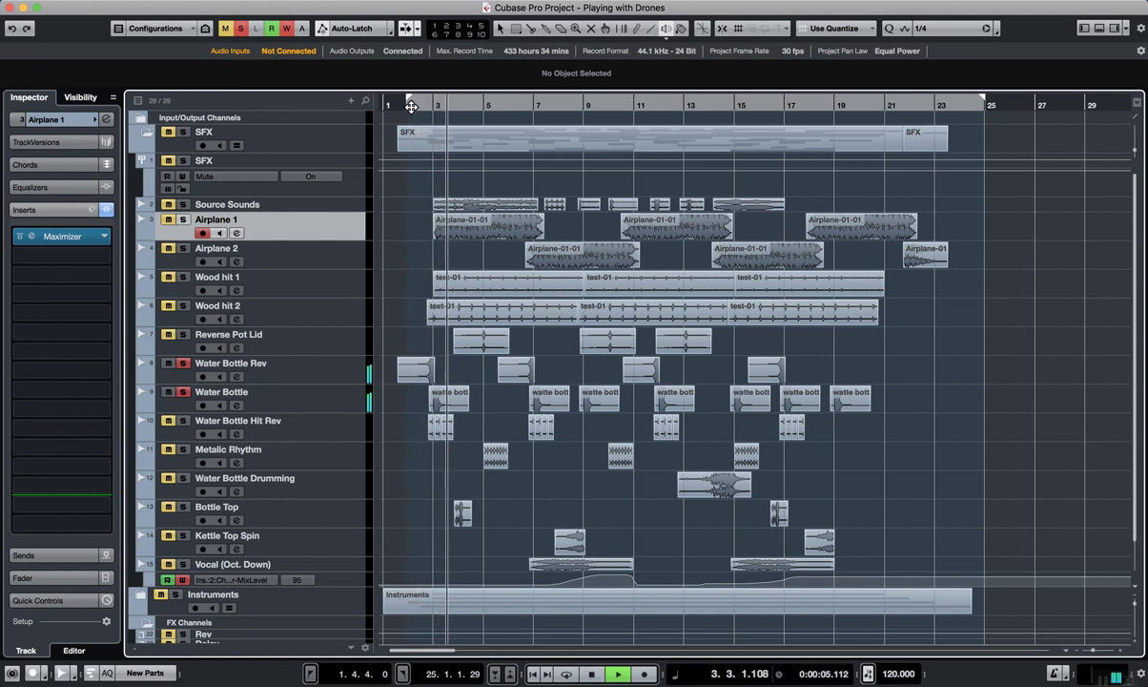
pyautogui.press('space')
pyautogui.click(415, 106)
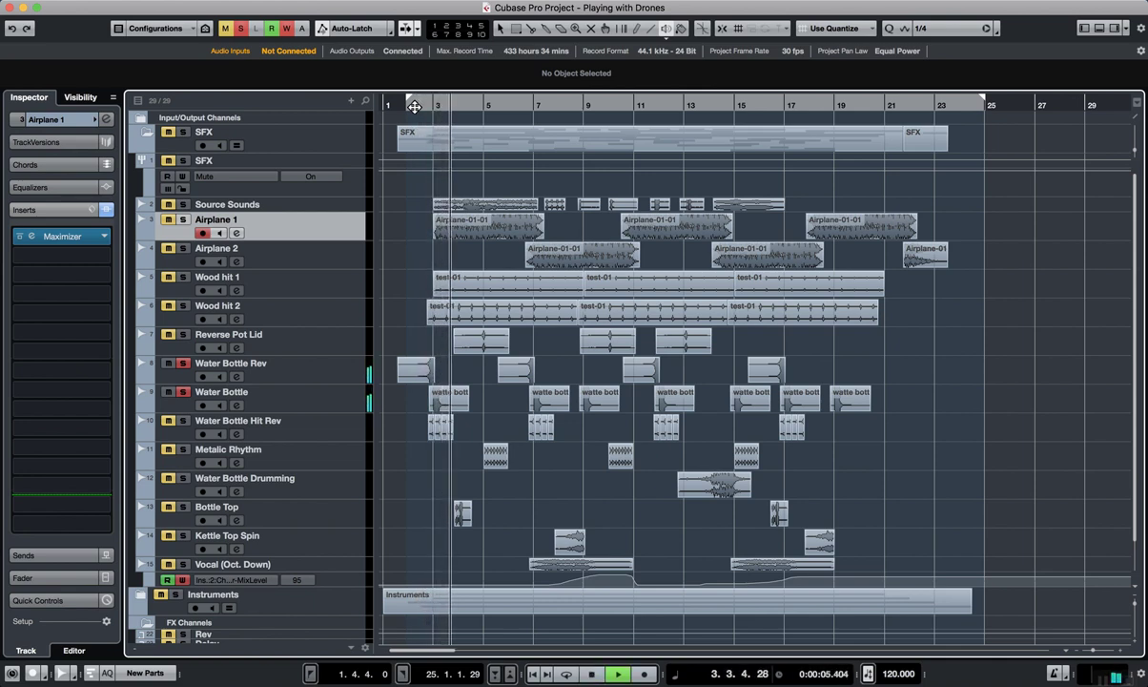
pyautogui.press('space')
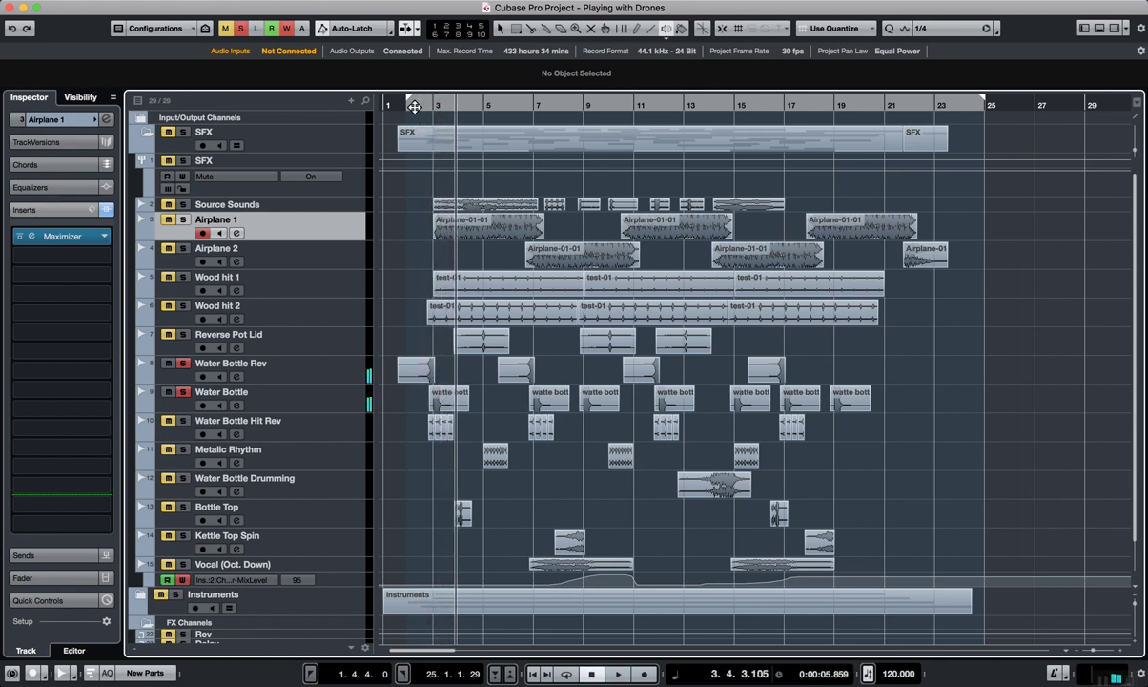
# Isolate Water Bottle Hit Rev and play it from just before bar 3, and replay from bar 2 with Water Bottle Rev and Water Bottle also soloed
pyautogui.click(331, 431)
pyautogui.click(184, 420)
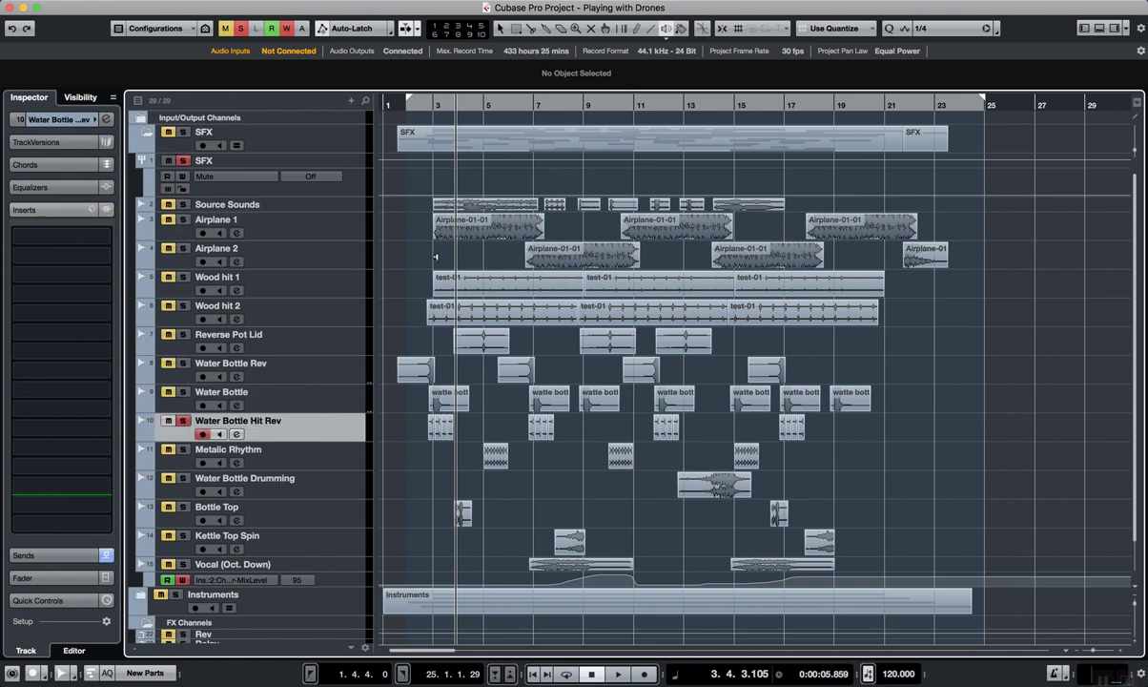
pyautogui.click(425, 108)
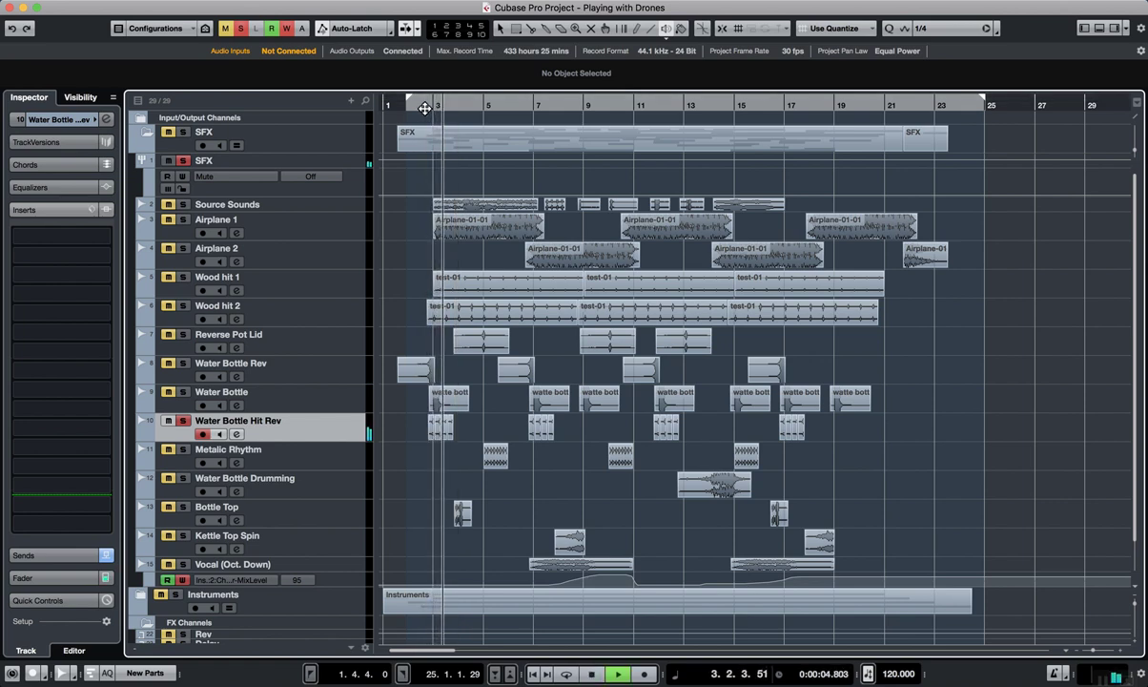
pyautogui.press('space')
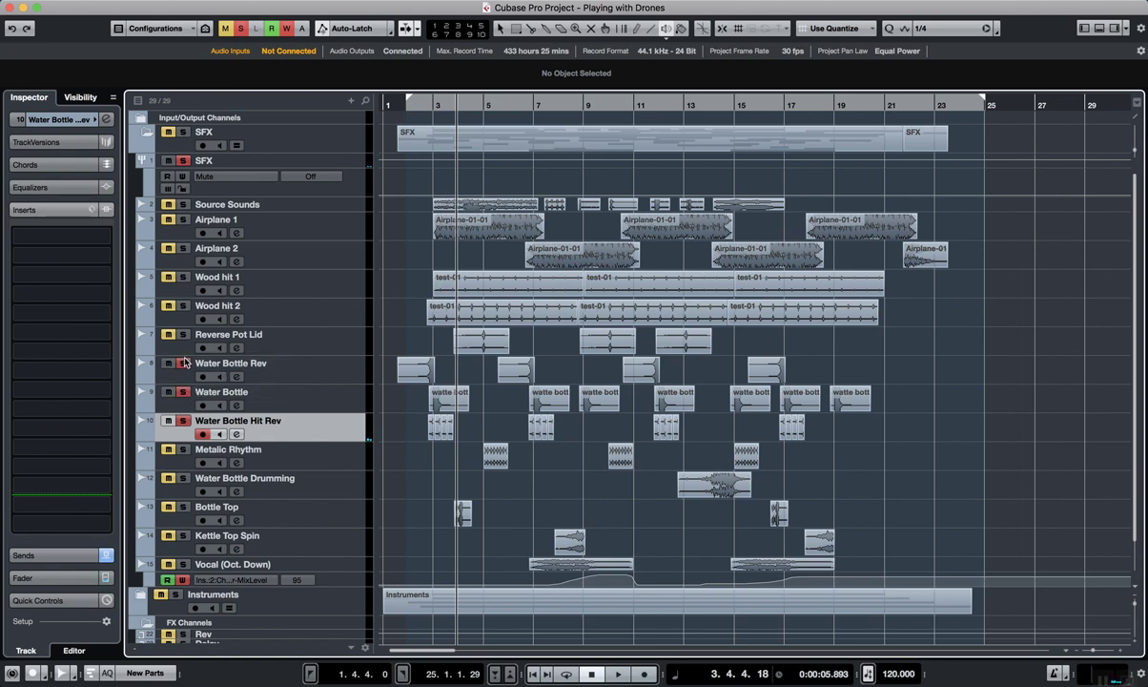
pyautogui.click(410, 105)
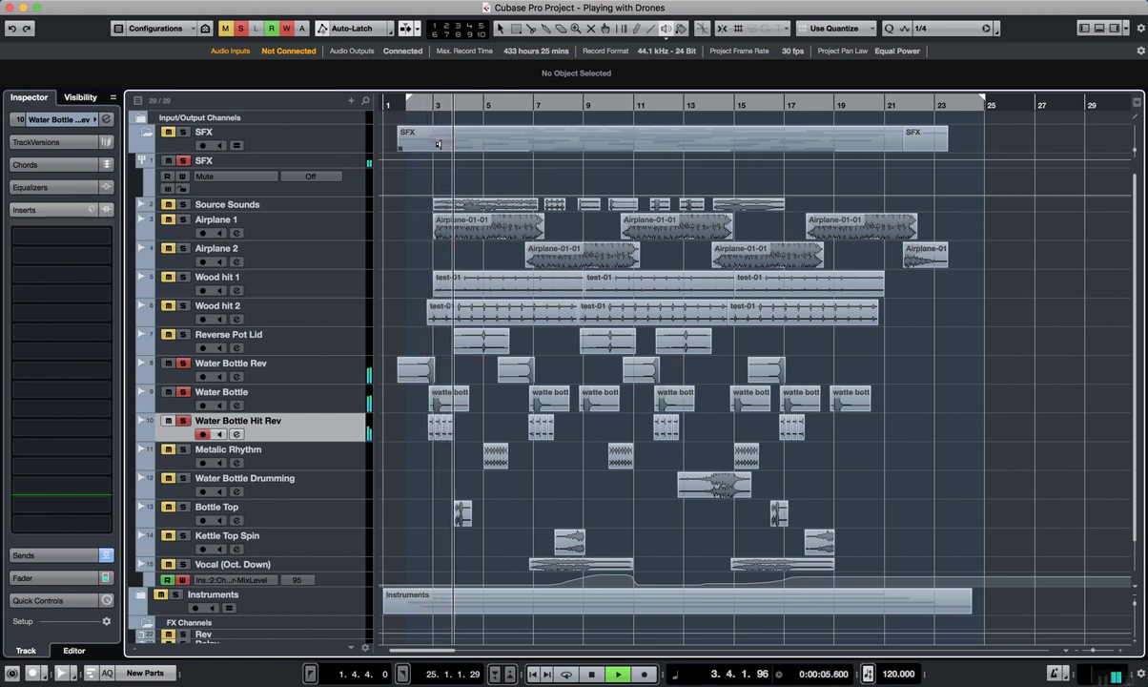
pyautogui.press('space')
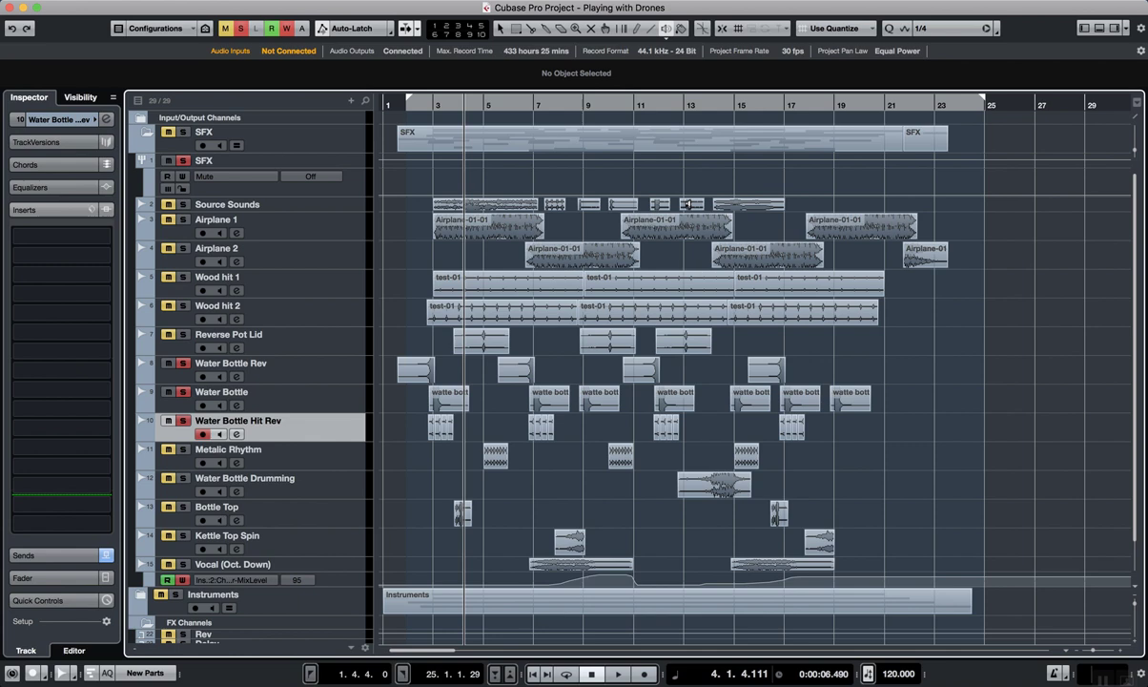
# Audition the Source Sounds clip near bar 13 and compare it with the newly soloed Bottle Top track played from around bar 4
pyautogui.click(688, 204)
pyautogui.click(687, 205)
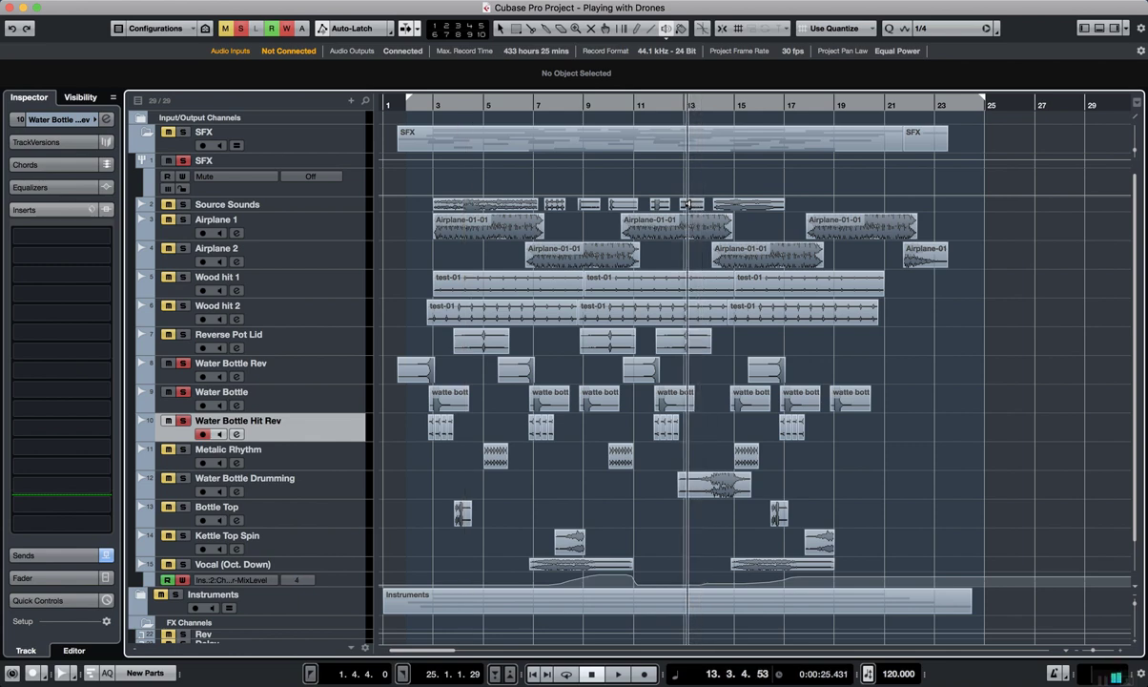
pyautogui.click(688, 204)
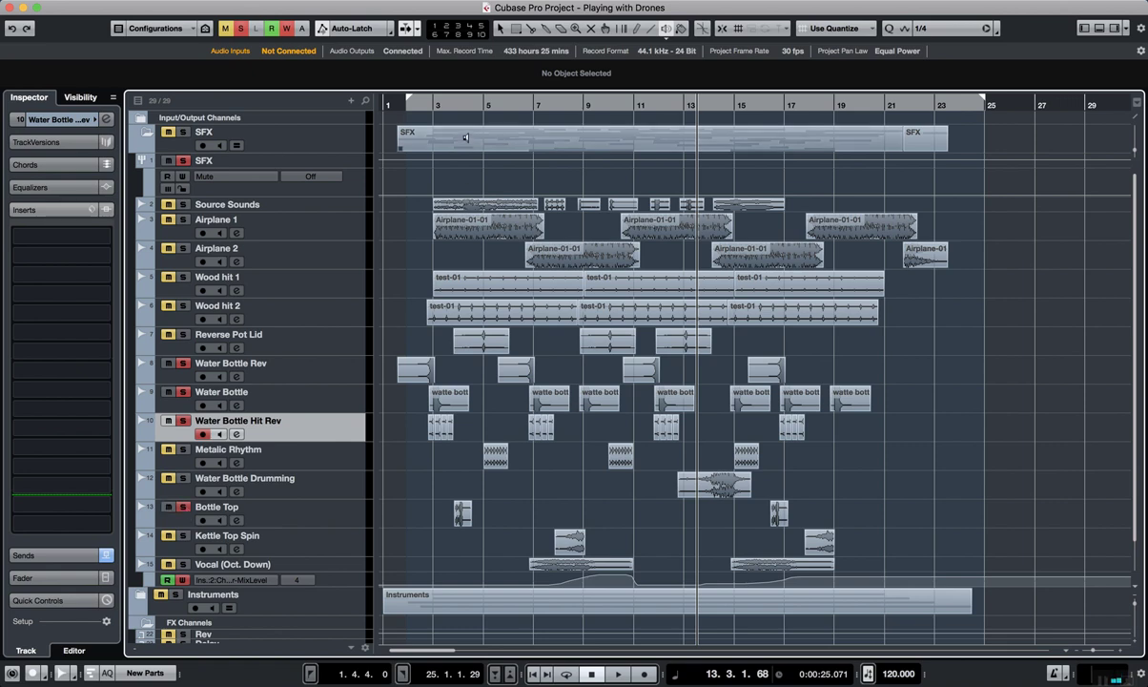
pyautogui.click(453, 106)
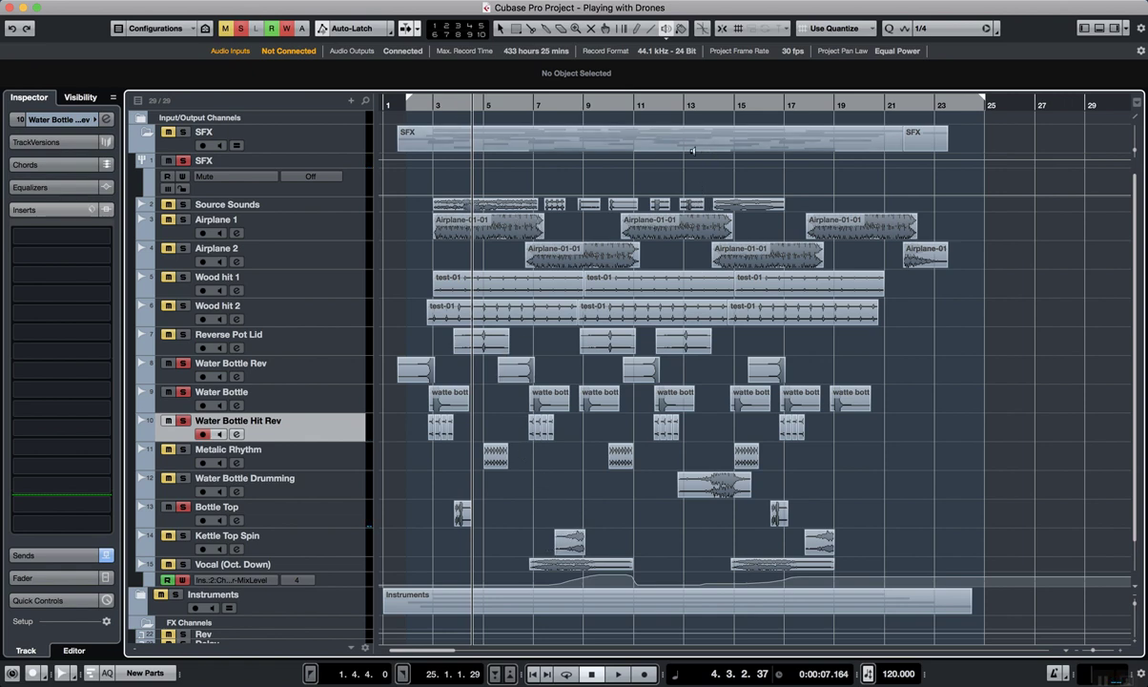
pyautogui.click(683, 206)
pyautogui.press('space')
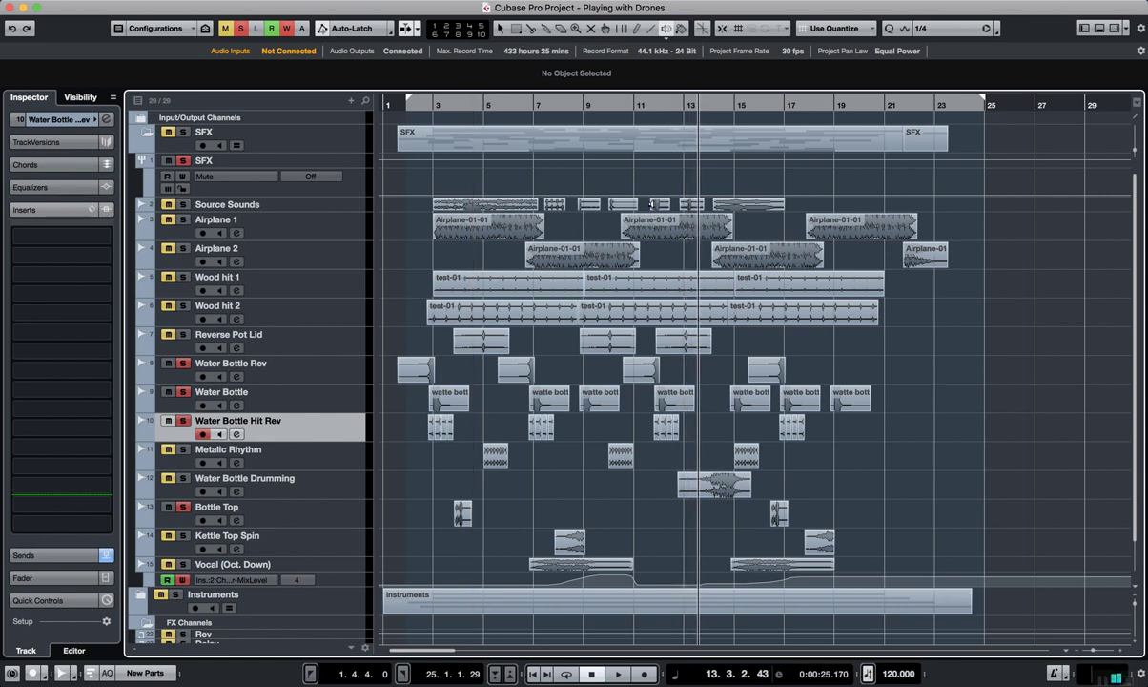
# Audition the Source Sounds clip near bar 12 and the first Kettle Top Spin clip, with Kettle Top Spin added to the solos
pyautogui.click(652, 203)
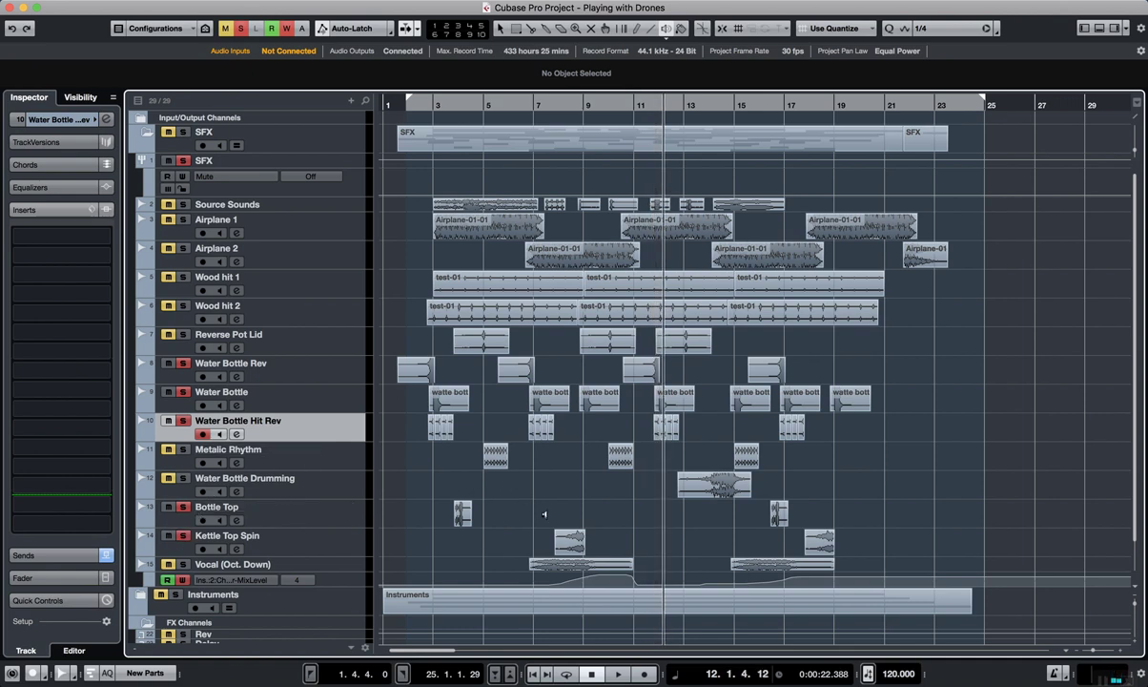
pyautogui.click(556, 541)
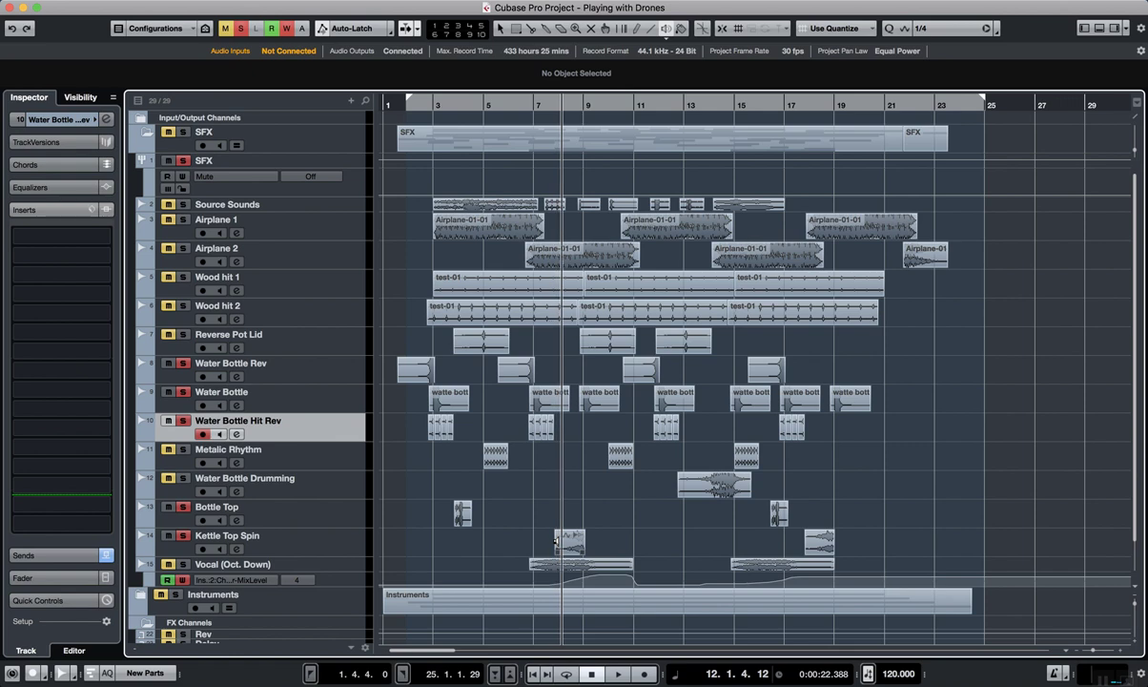
pyautogui.click(556, 540)
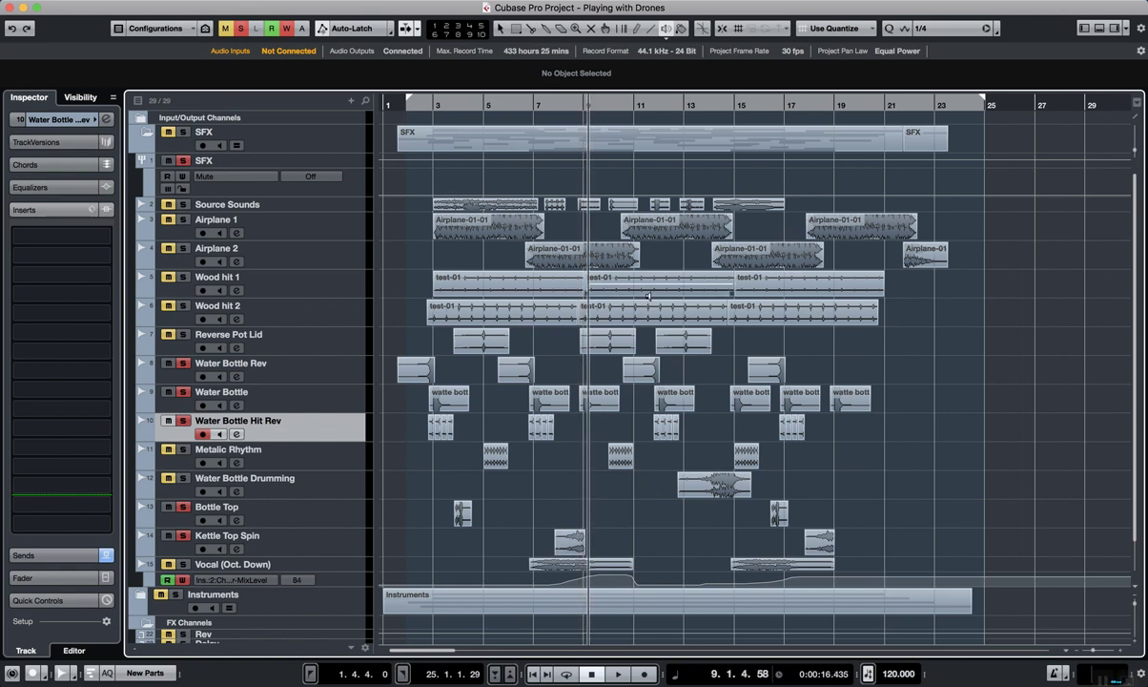
# Audition the last Source Sounds clip and the first Vocal (Oct. Down) clip from their beginnings
pyautogui.click(719, 205)
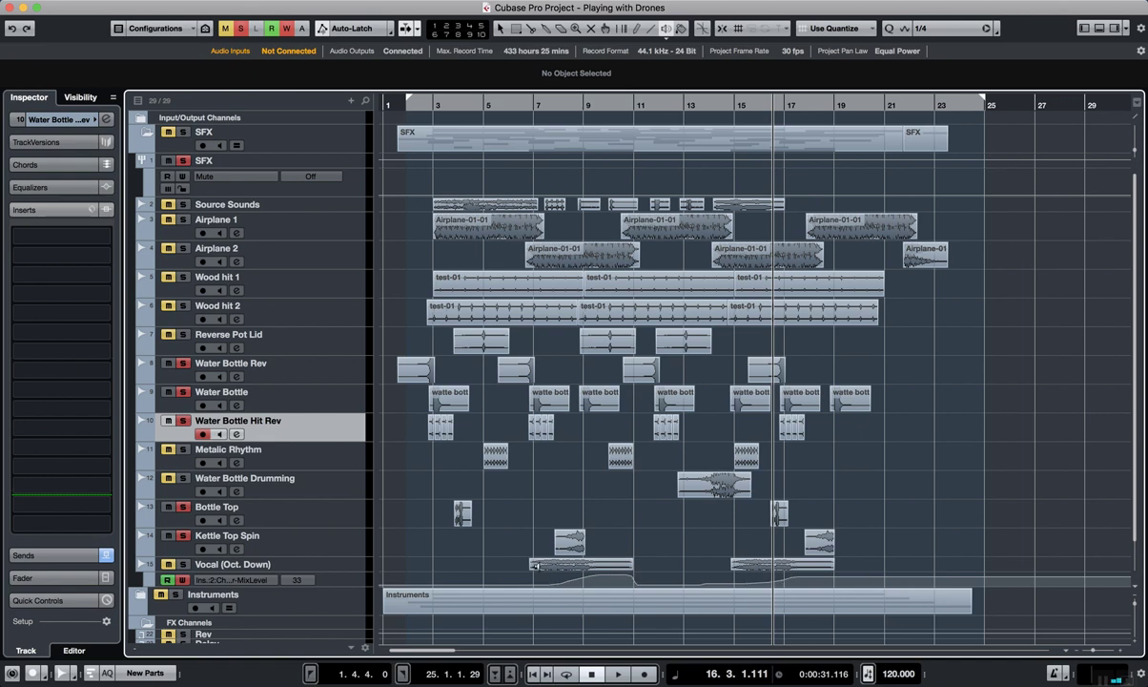
pyautogui.click(536, 566)
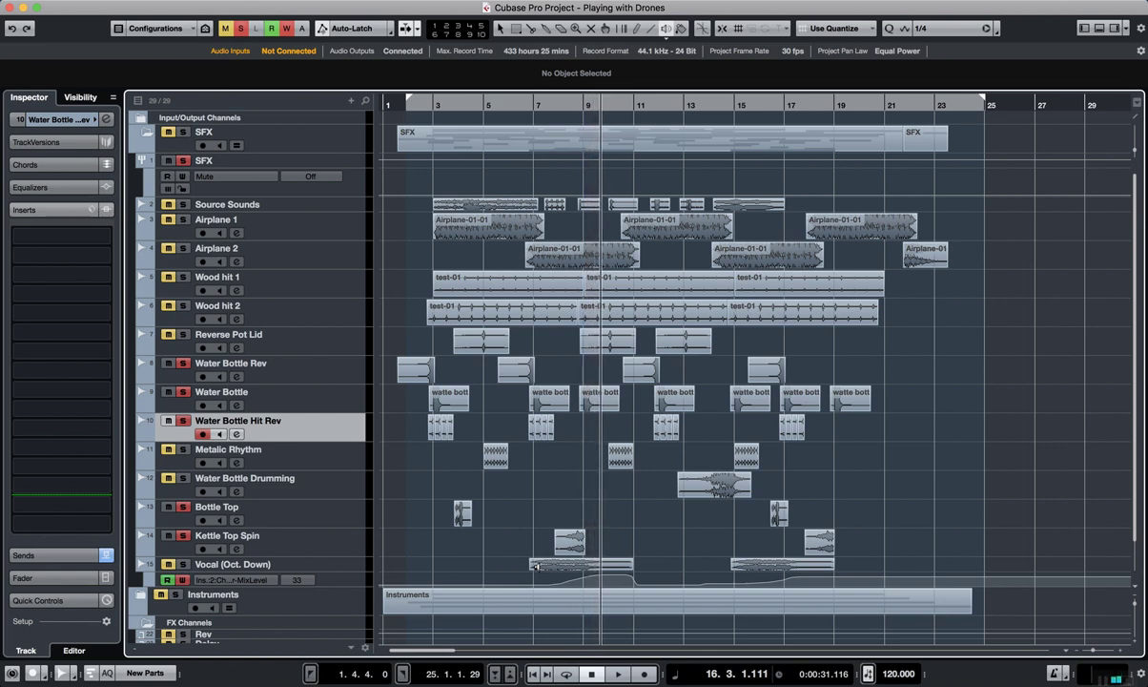
pyautogui.click(536, 567)
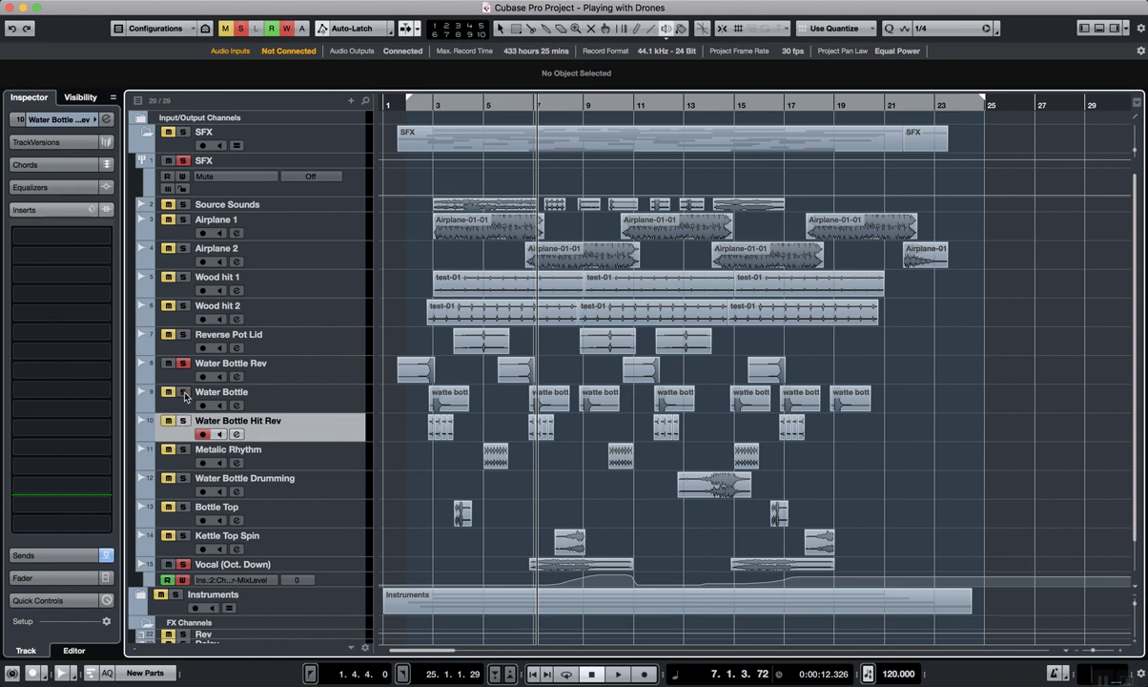
# Isolate Vocal (Oct. Down) by clearing the remaining solos and play it from bar 7
pyautogui.click(484, 157)
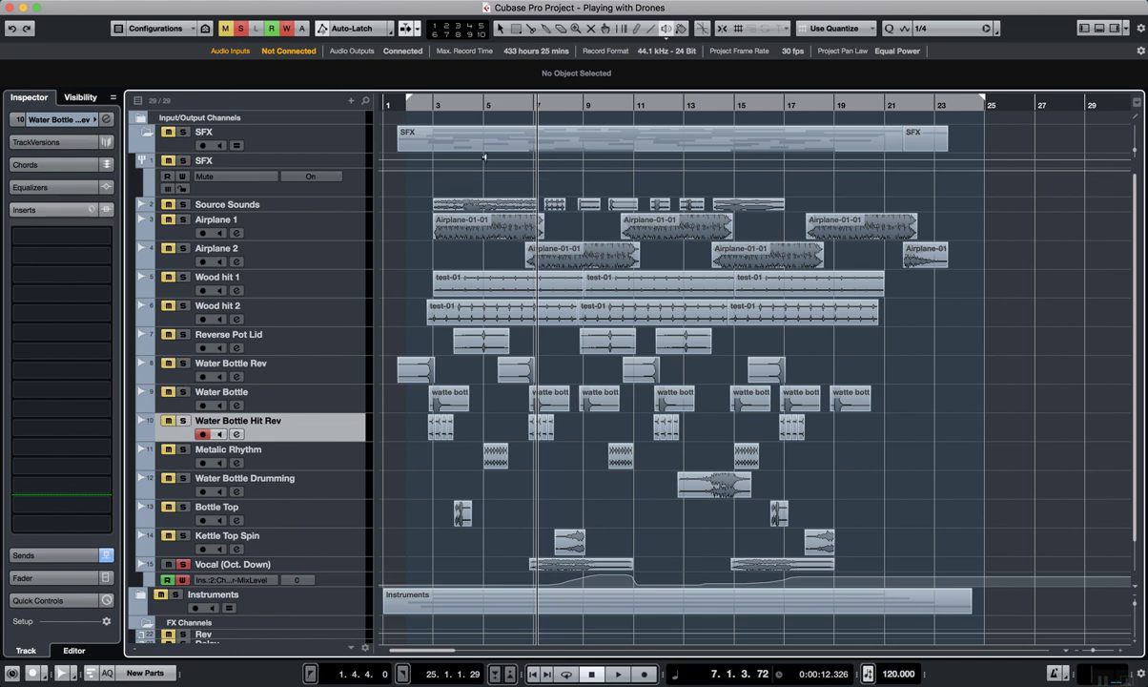
pyautogui.click(535, 109)
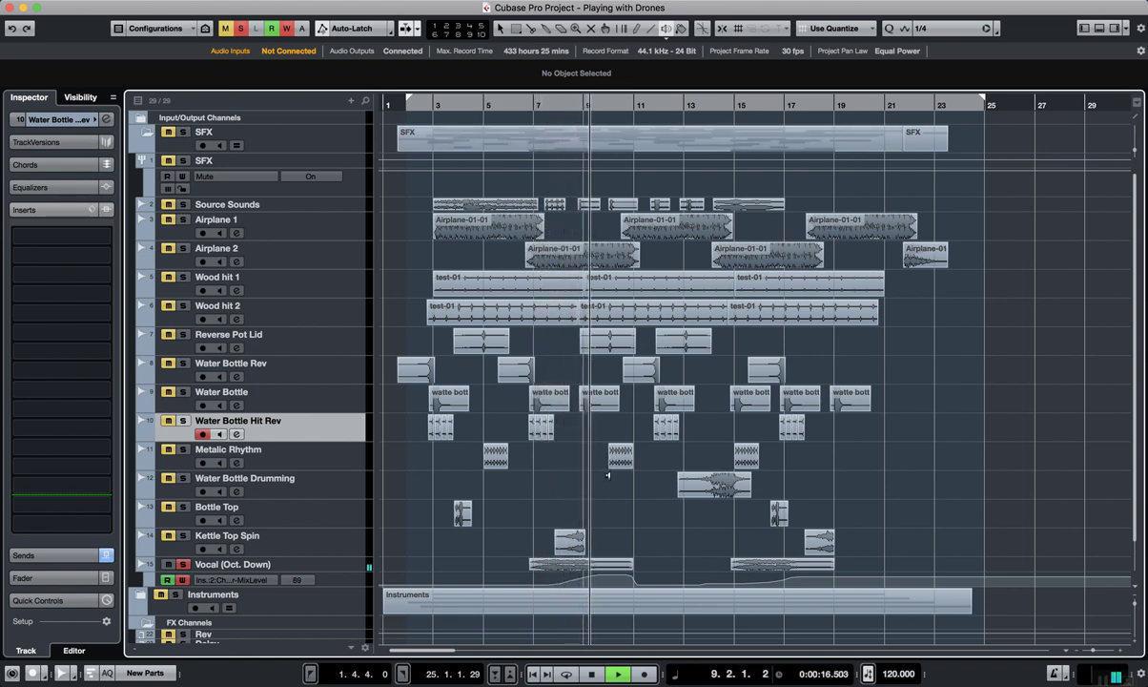
pyautogui.press('space')
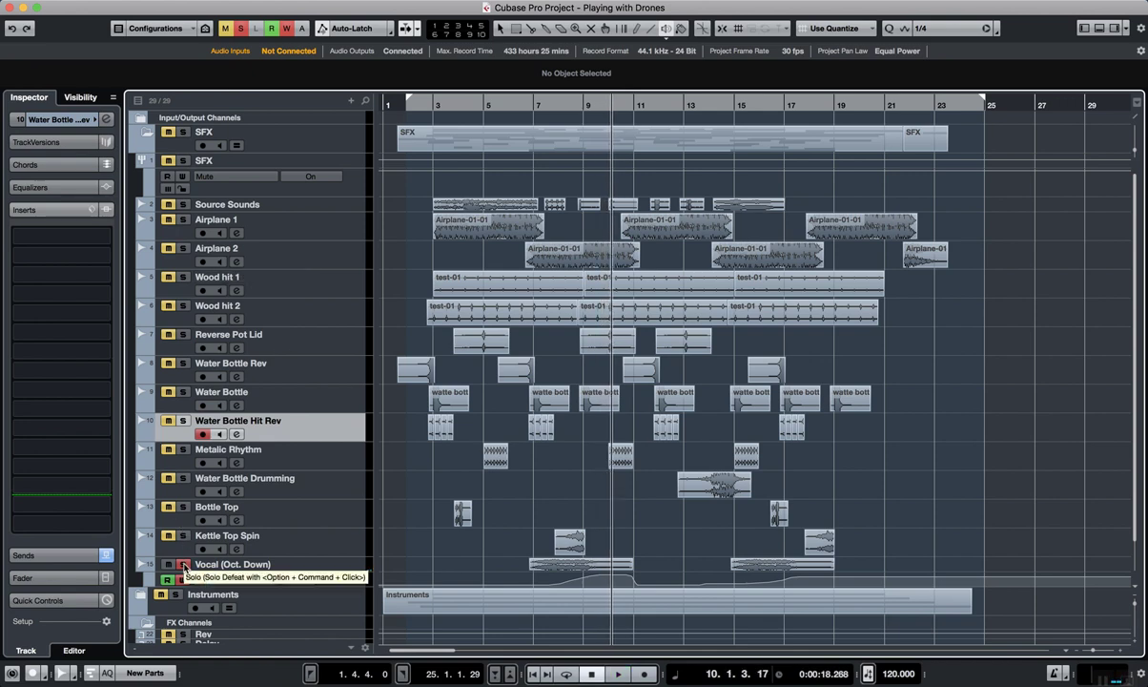
# Replace the Vocal (Oct. Down) solo with the whole SFX group, keep Source Sounds muted, and play the SFX mix from around bar 2
pyautogui.click(183, 564)
pyautogui.click(183, 162)
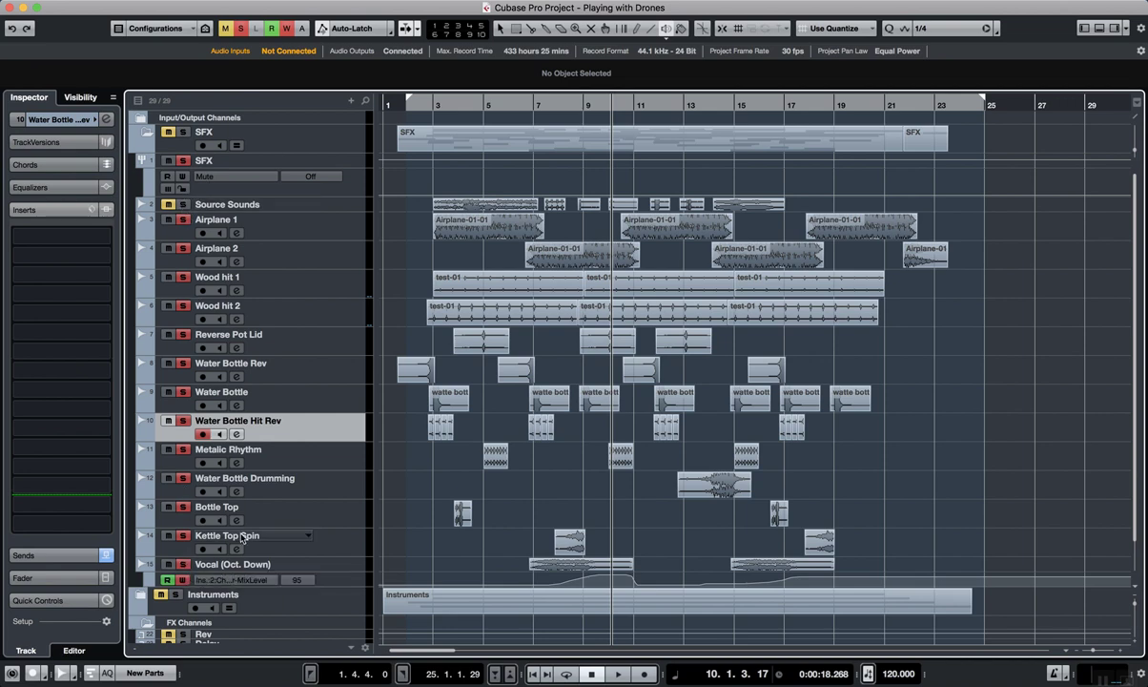
pyautogui.click(427, 106)
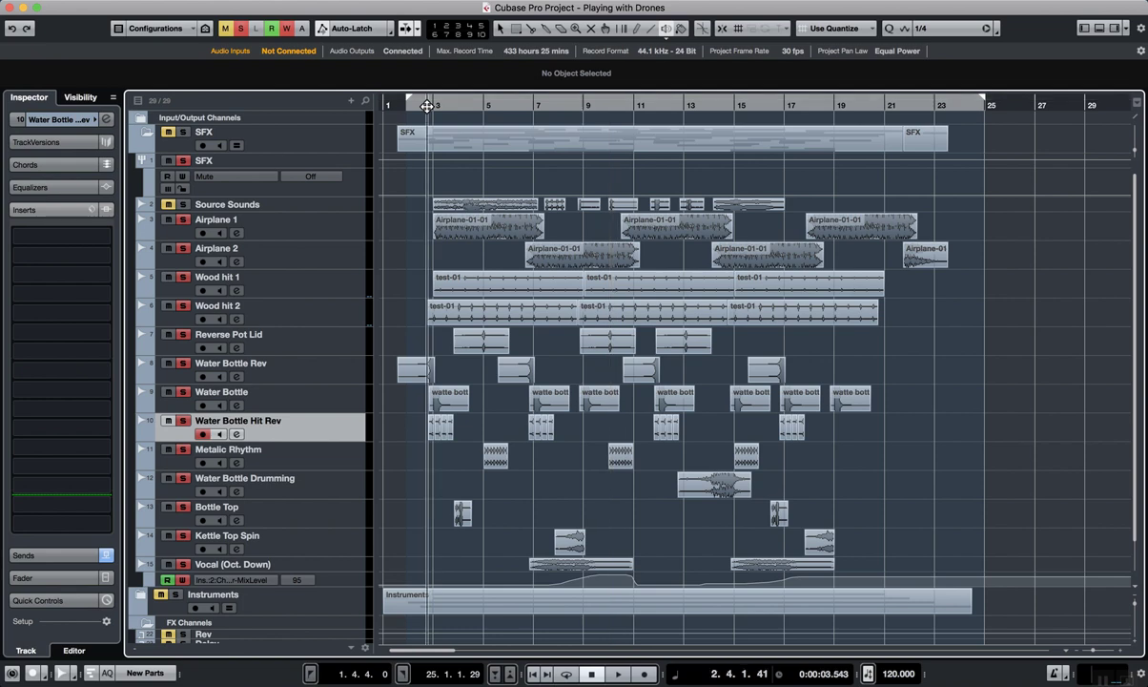
pyautogui.moveTo(427, 106); pyautogui.dragTo(413, 106)
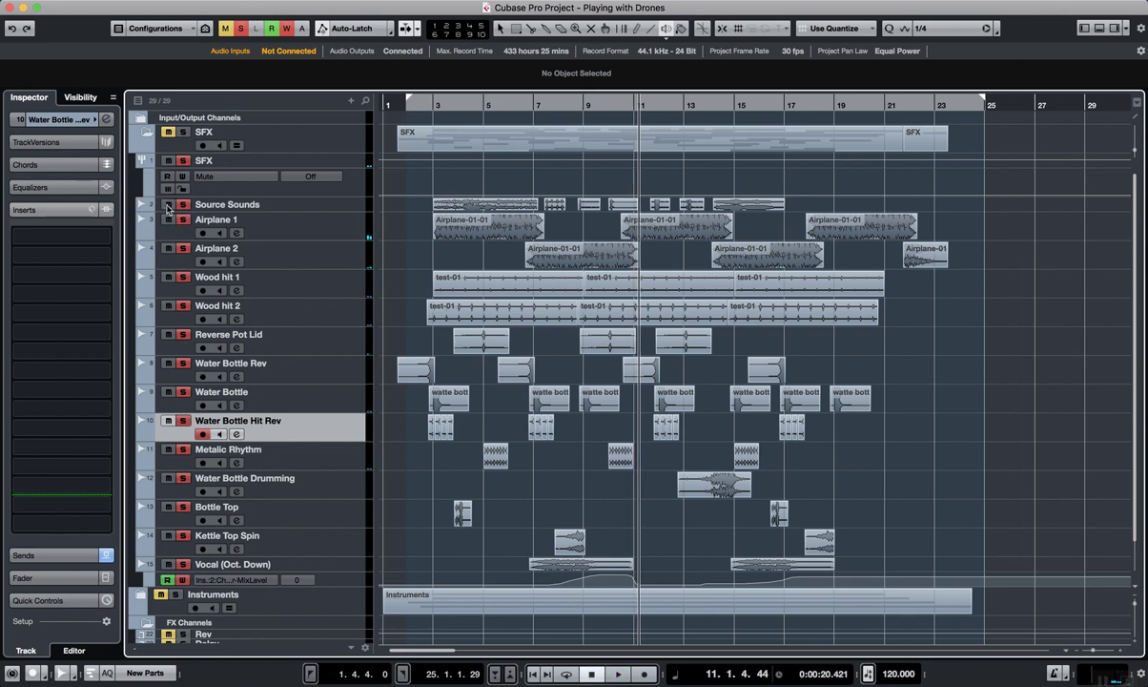
# Toggle the SFX group's mute and clear every solo and mute in the project
pyautogui.click(169, 162)
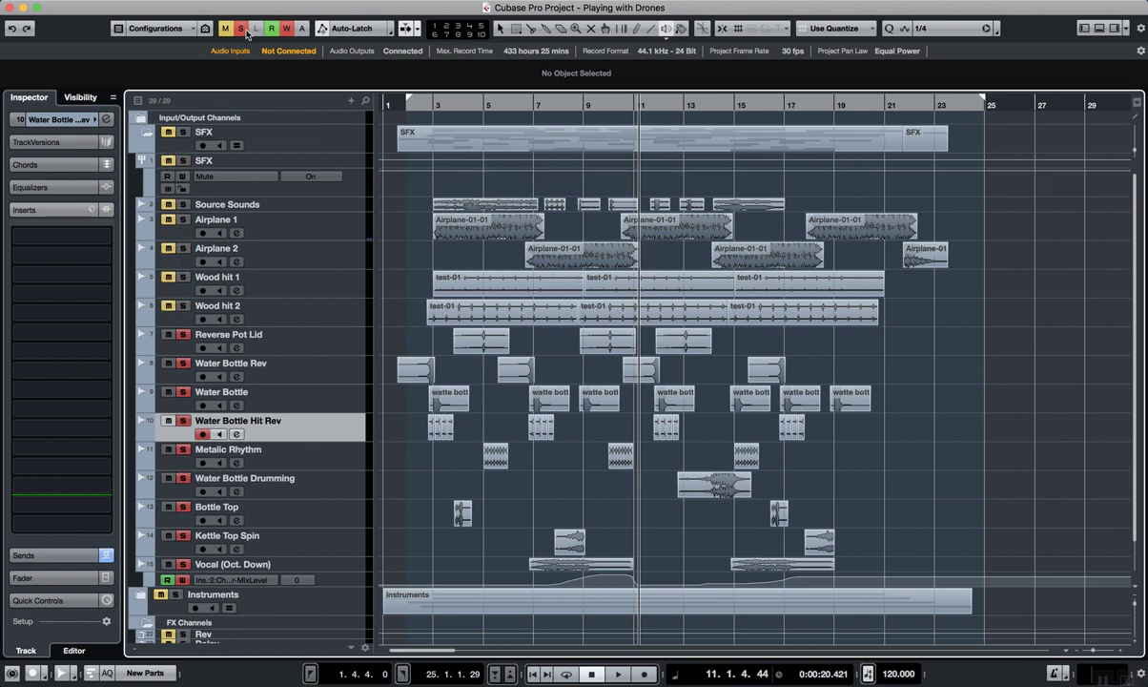
pyautogui.click(244, 30)
pyautogui.click(158, 155)
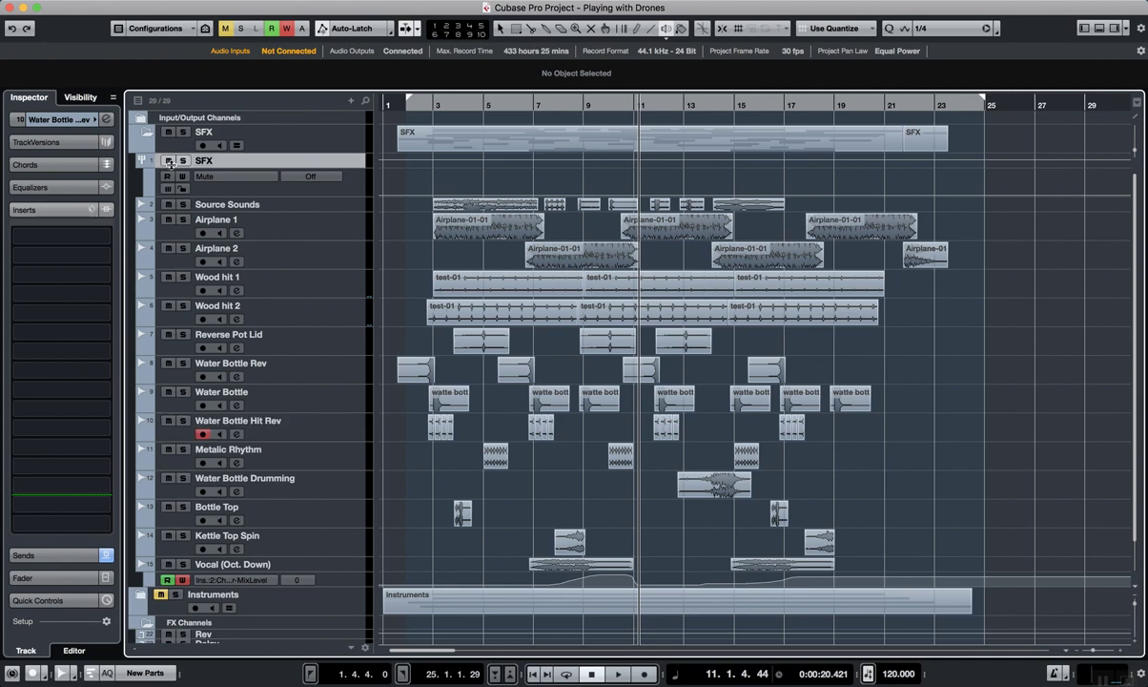
pyautogui.click(169, 162)
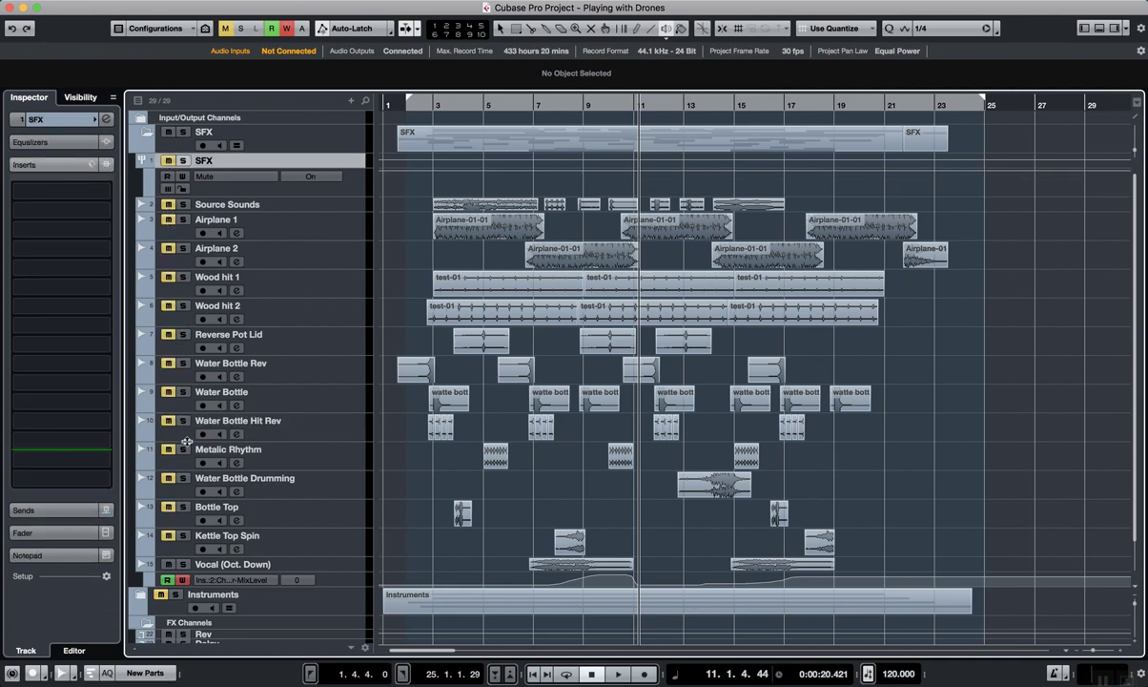
pyautogui.scroll(-2, 186, 443)
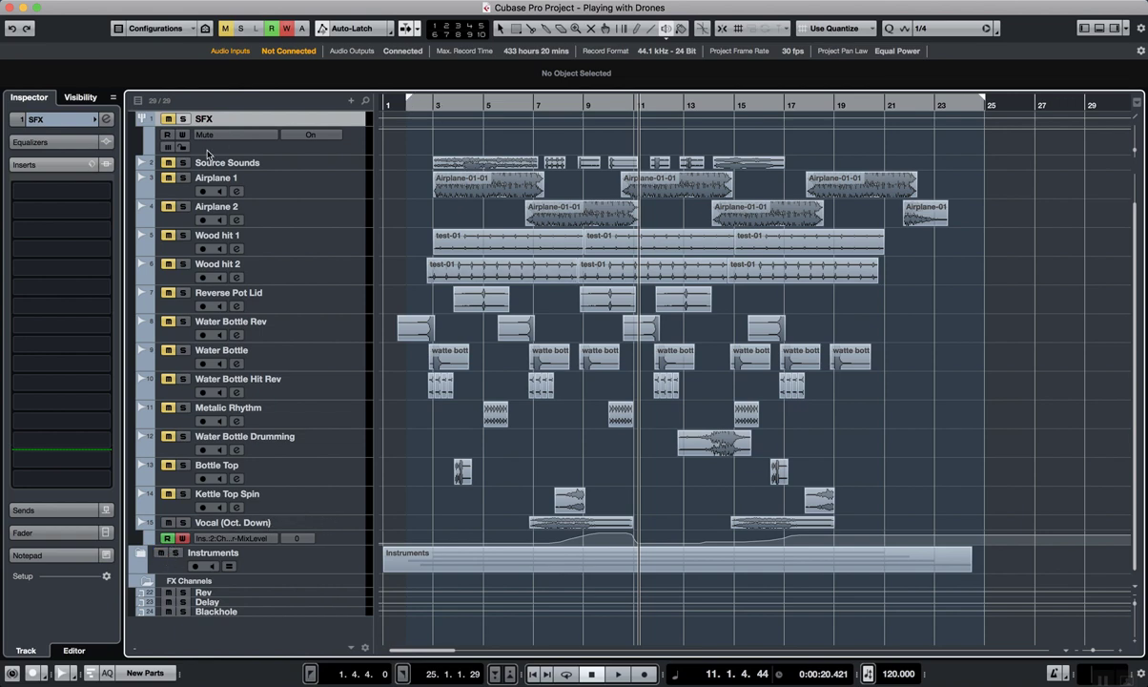
pyautogui.click(228, 32)
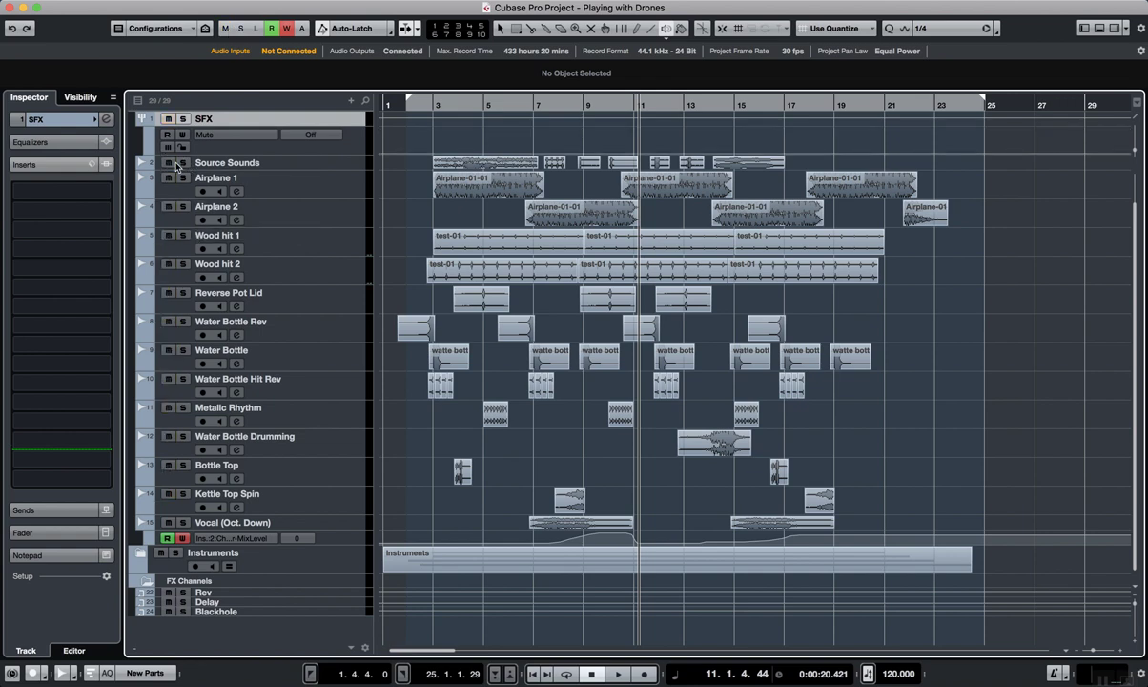
# Mute Source Sounds, play the full mix from the project start, and expand the Instruments folder to show its tracks
pyautogui.press('.')
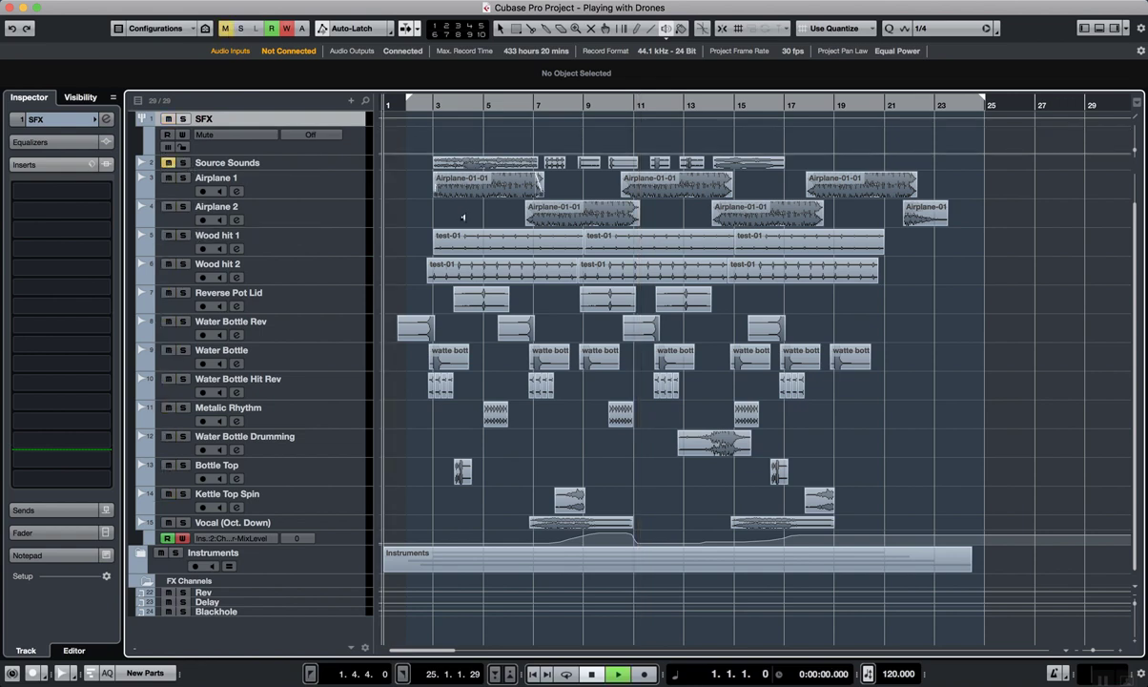
pyautogui.click(147, 554)
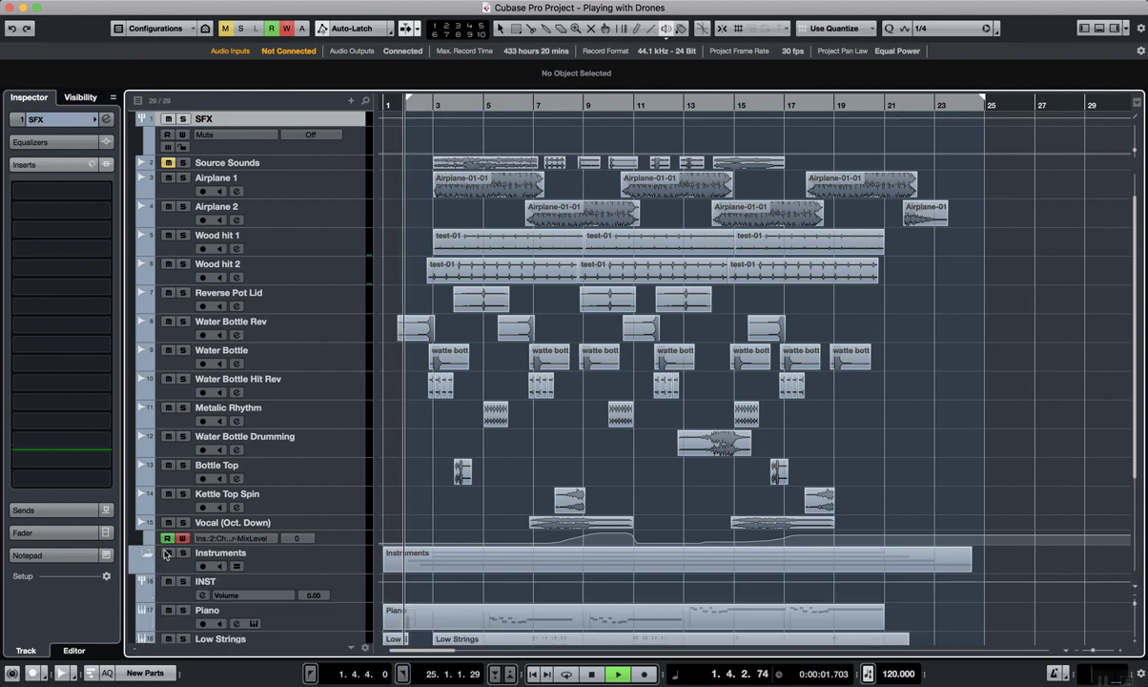
pyautogui.scroll(-6, 164, 554)
pyautogui.scroll(3, 406, 506)
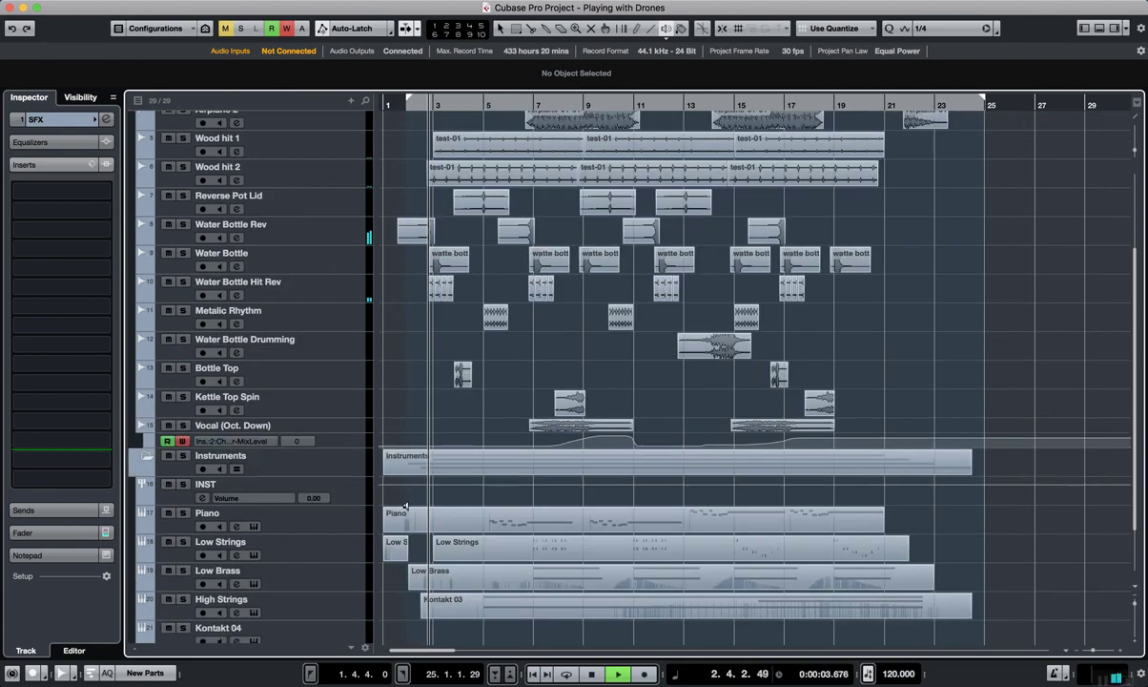
pyautogui.scroll(3, 405, 507)
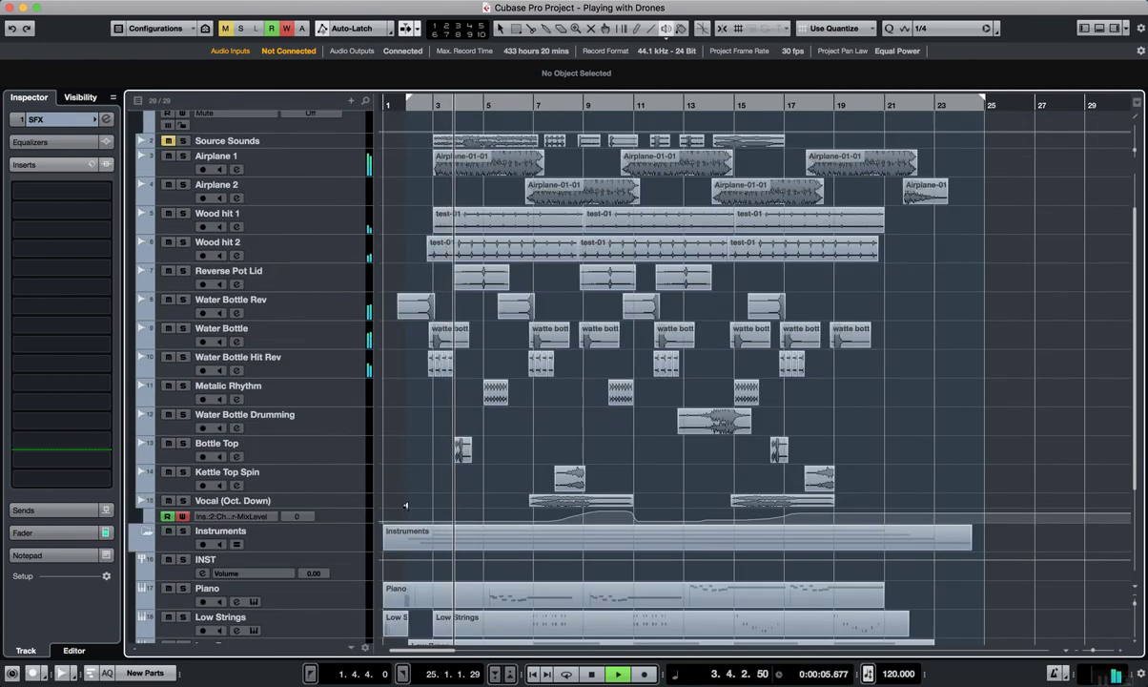
pyautogui.scroll(-2, 406, 505)
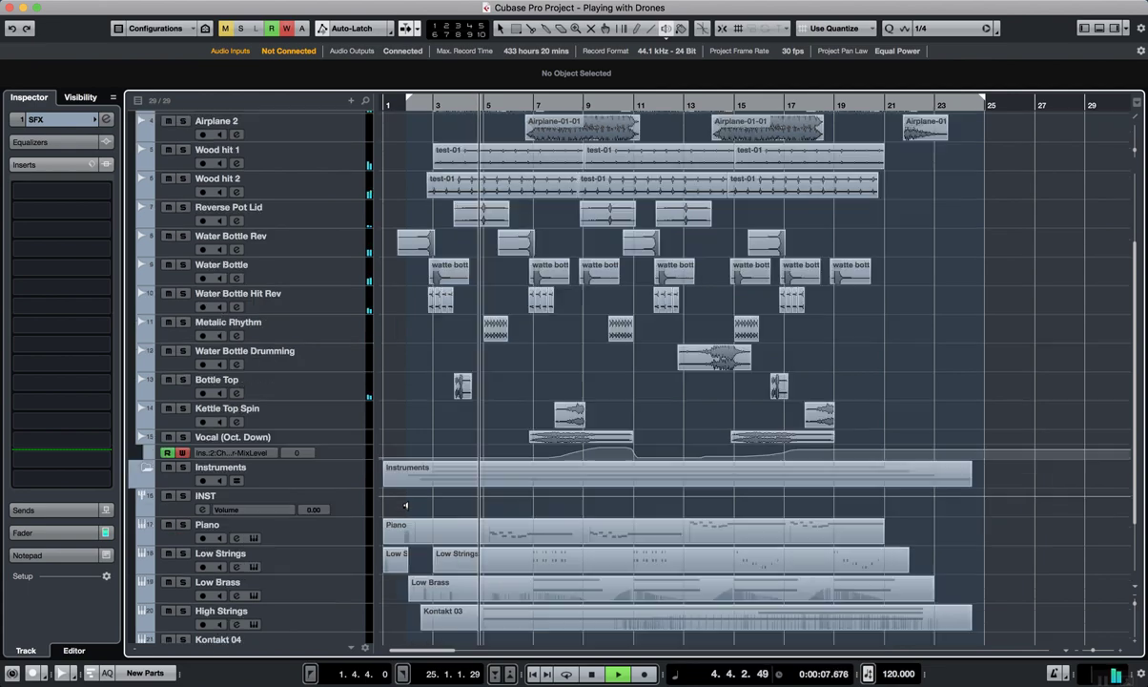